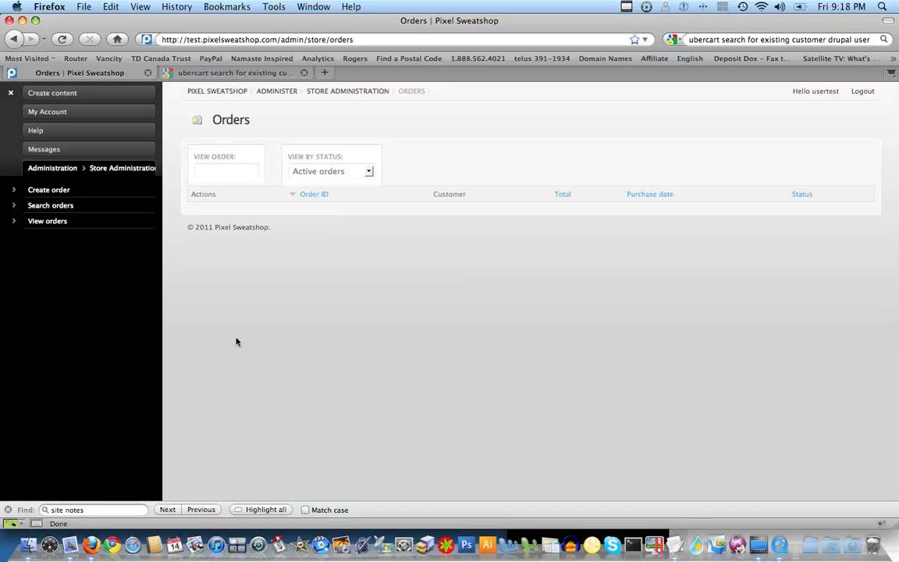
Step: Start a new order and look up the customer by their store contact e-mail address
left_click(33, 192)
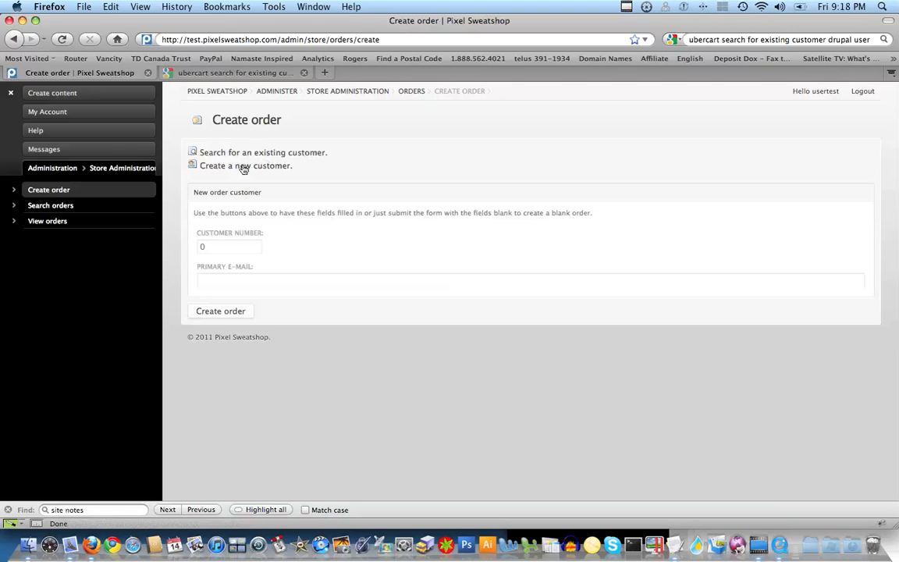
left_click(244, 167)
left_click(239, 225)
type("contact")
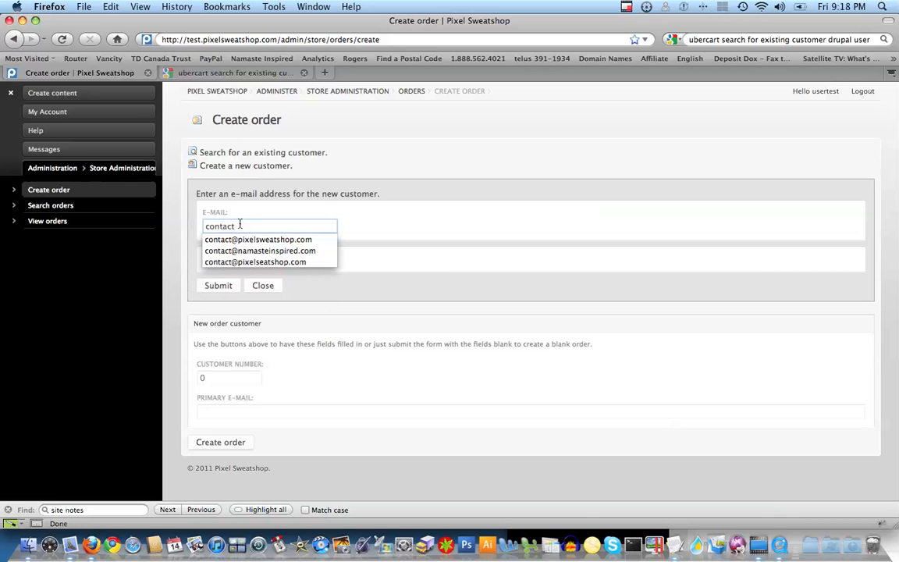
key("Down")
key("Return")
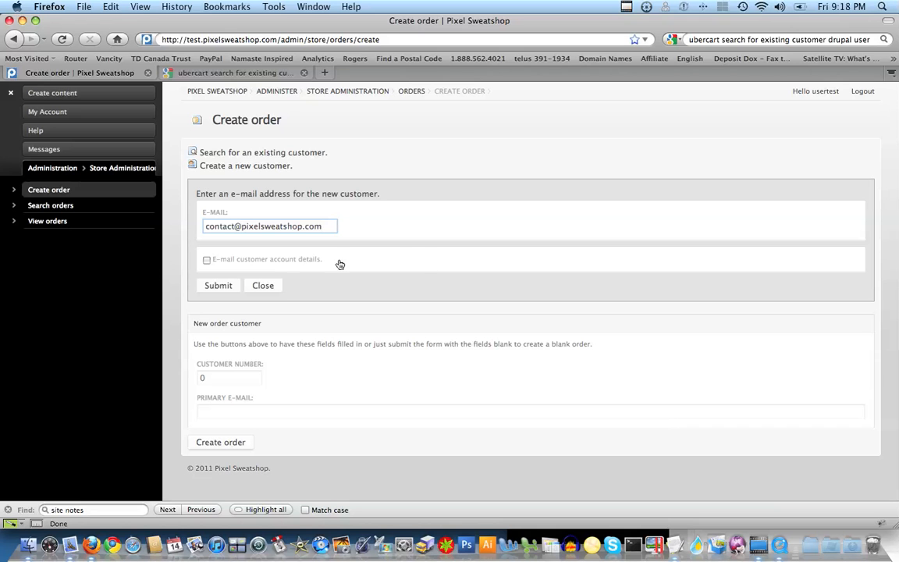
left_click(219, 287)
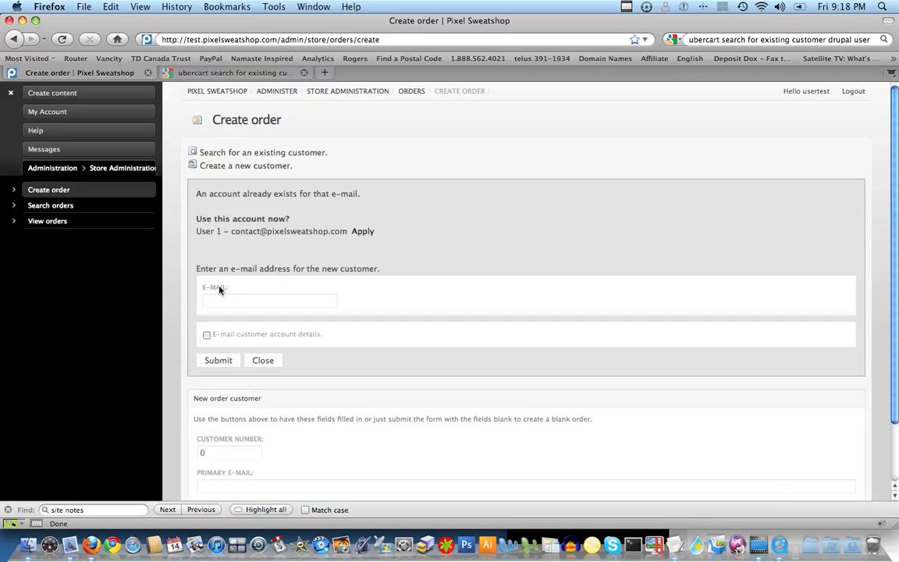
Step: Apply the existing customer account and create Order 20 for it
left_click(364, 232)
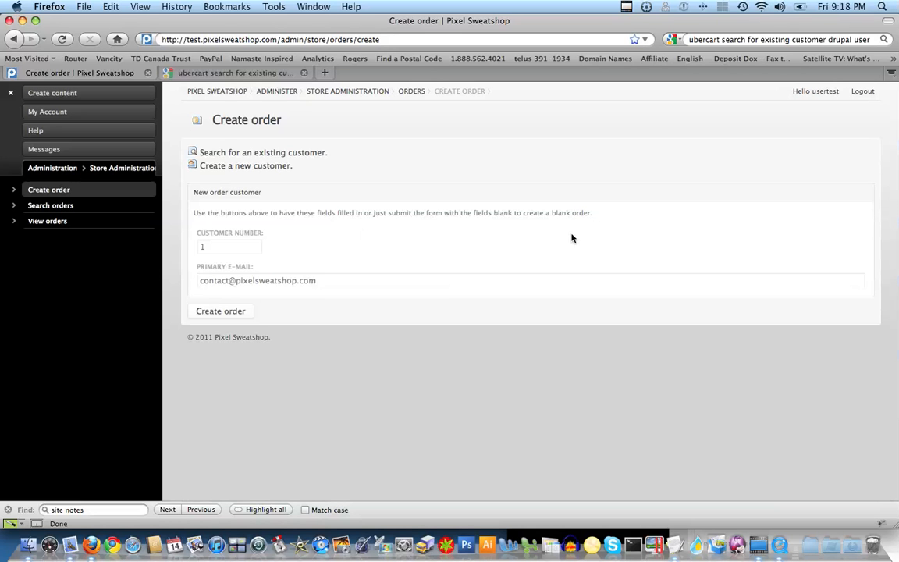
left_click(209, 316)
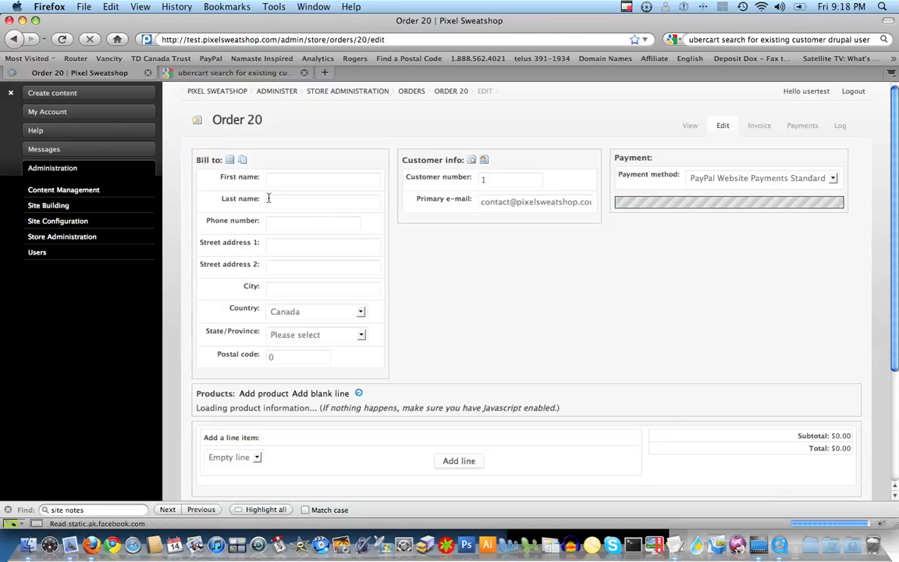
left_click(277, 182)
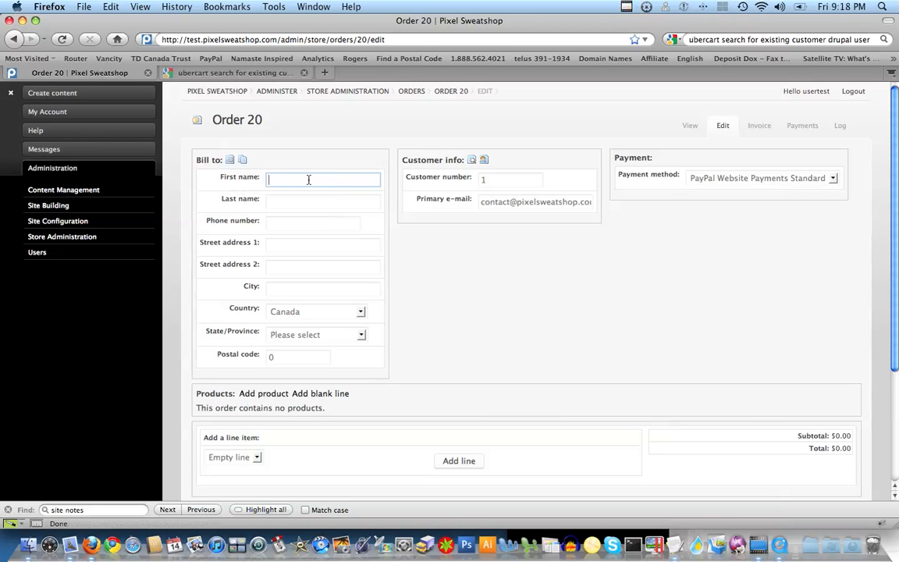
Step: Enter the customer's first name, last name and phone number in the billing section
left_click(309, 181)
type("Nico")
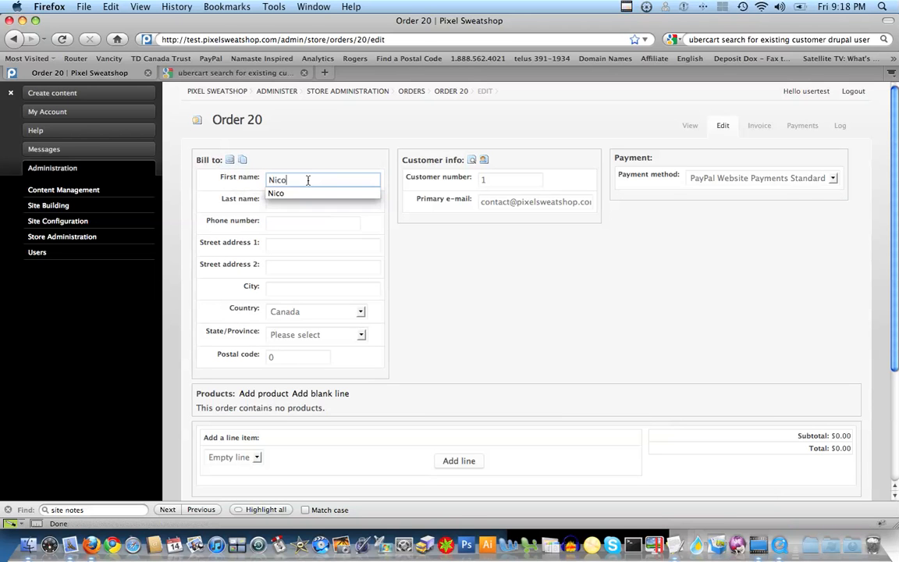
key("Tab")
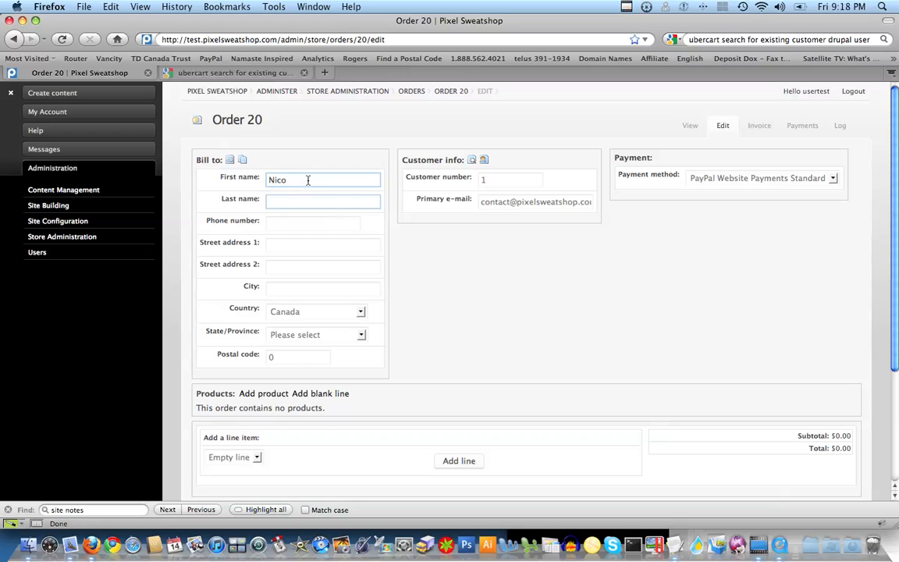
type("Z")
left_click(296, 211)
left_click(296, 225)
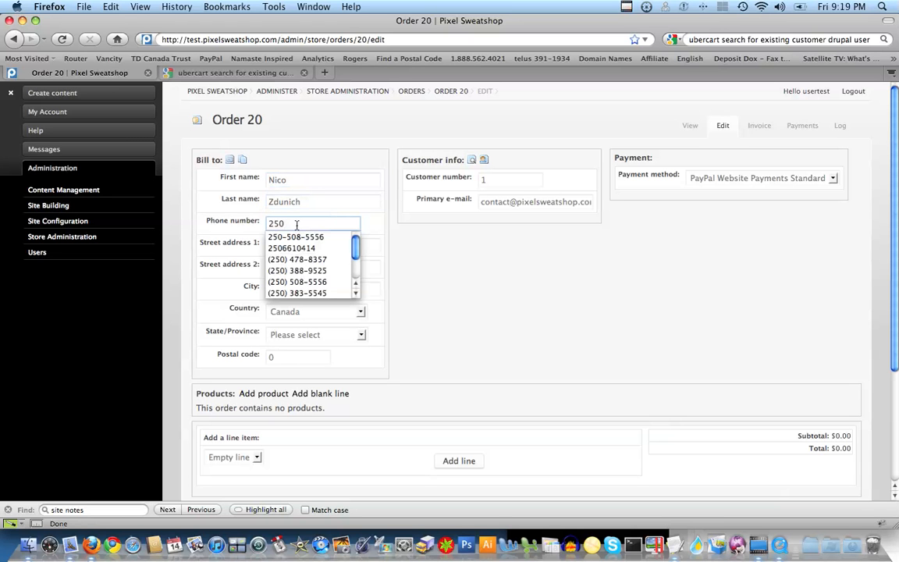
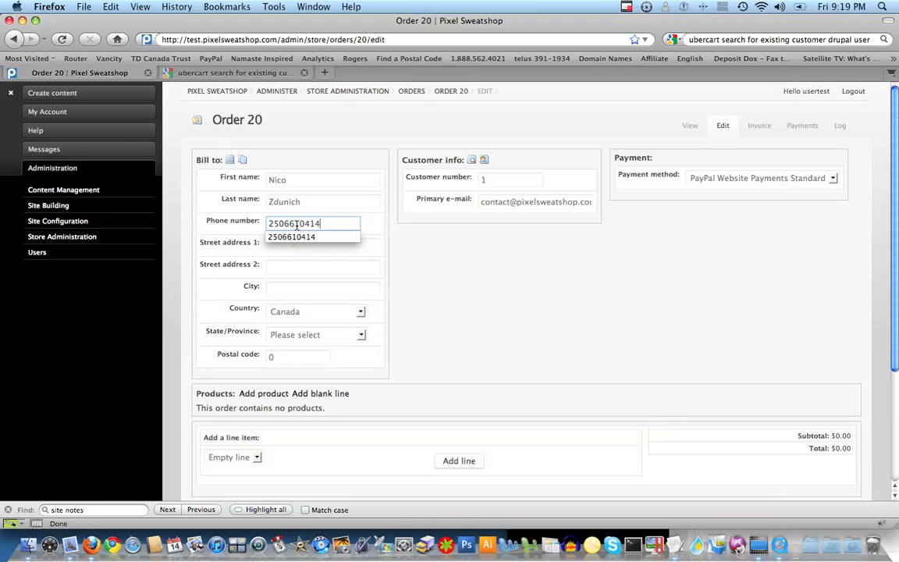
left_click(420, 299)
Step: Fill in the customer's billing street address, city, British Columbia province and postal code
left_click(303, 248)
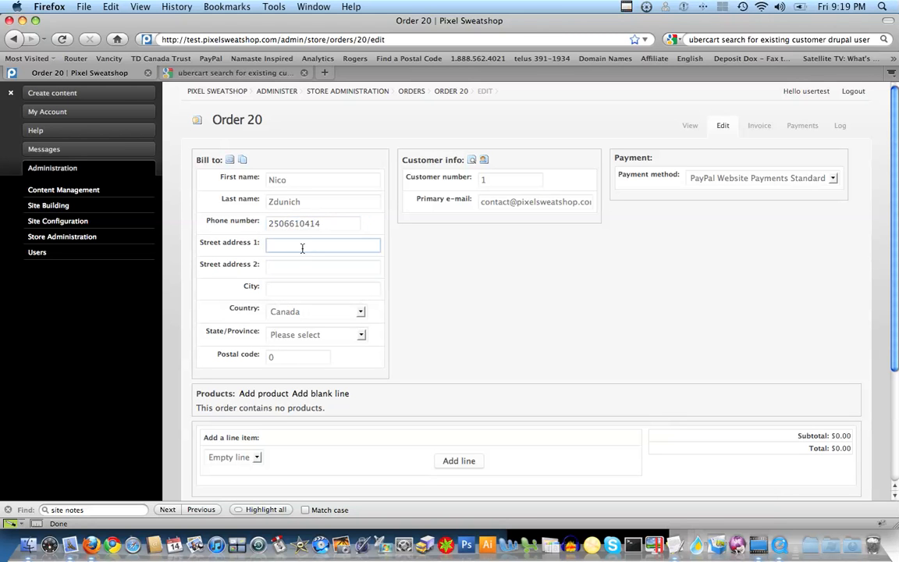
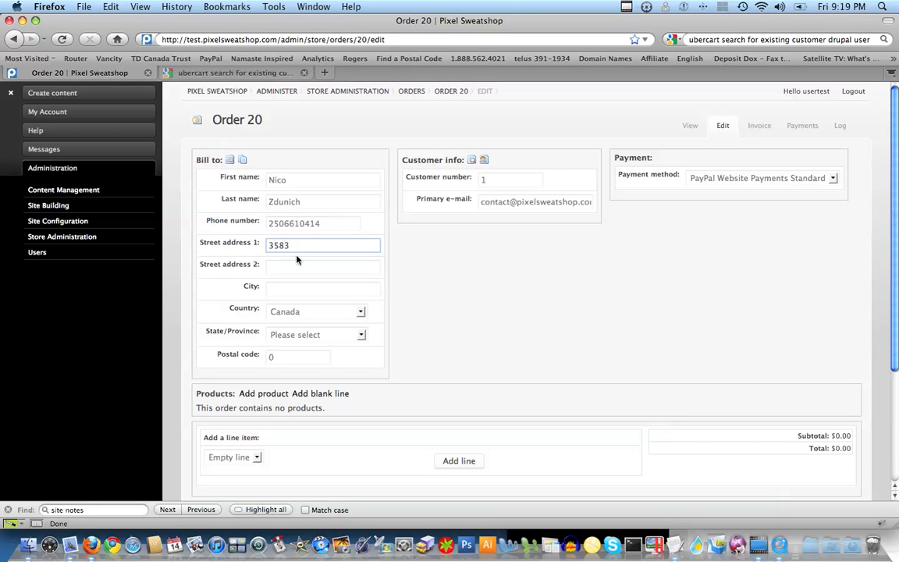
left_click(276, 290)
type("Victoria")
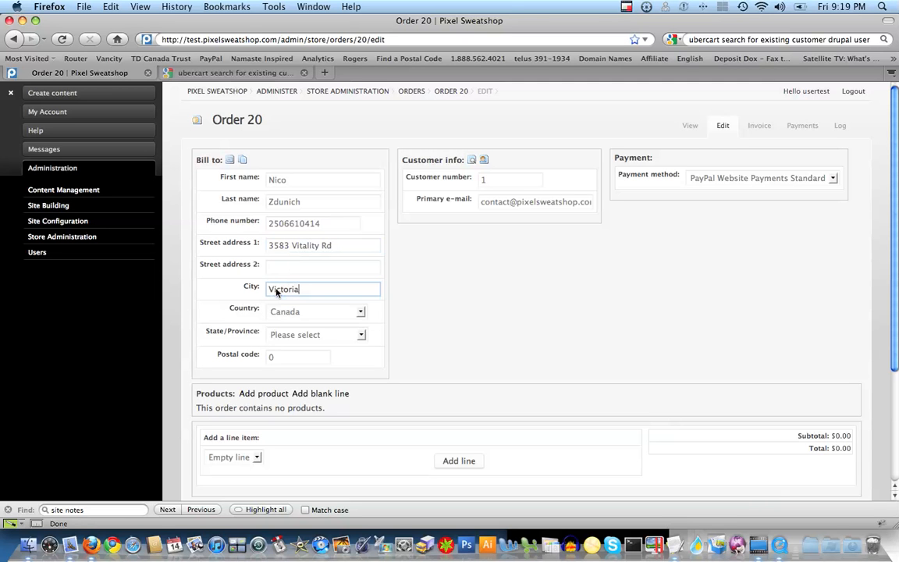
key("Tab")
left_click(275, 334)
left_click(295, 369)
left_click(267, 357)
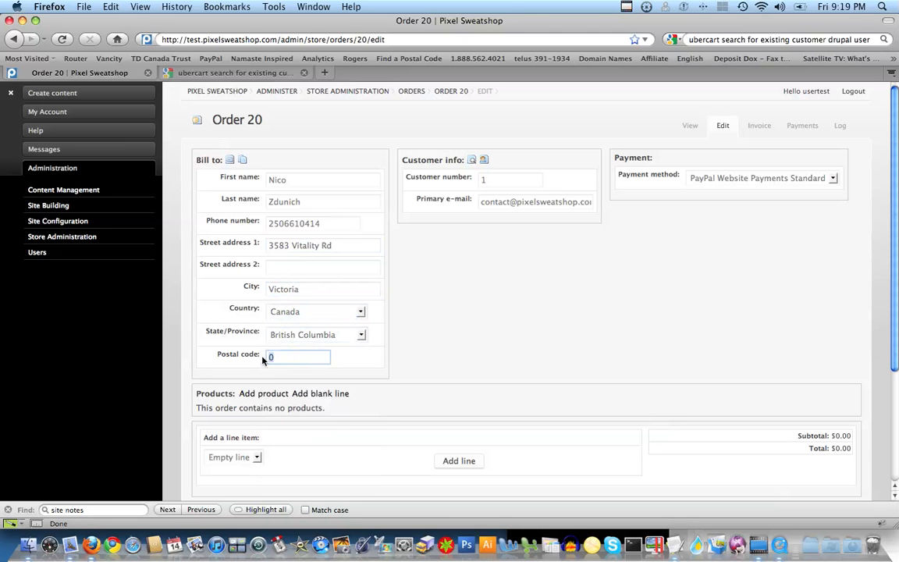
type("V9C 0E9")
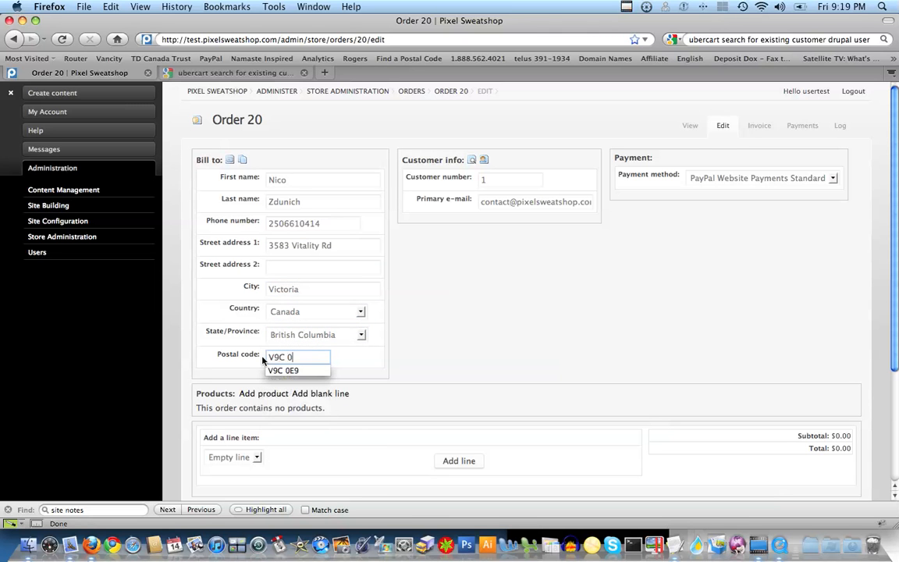
left_click(444, 328)
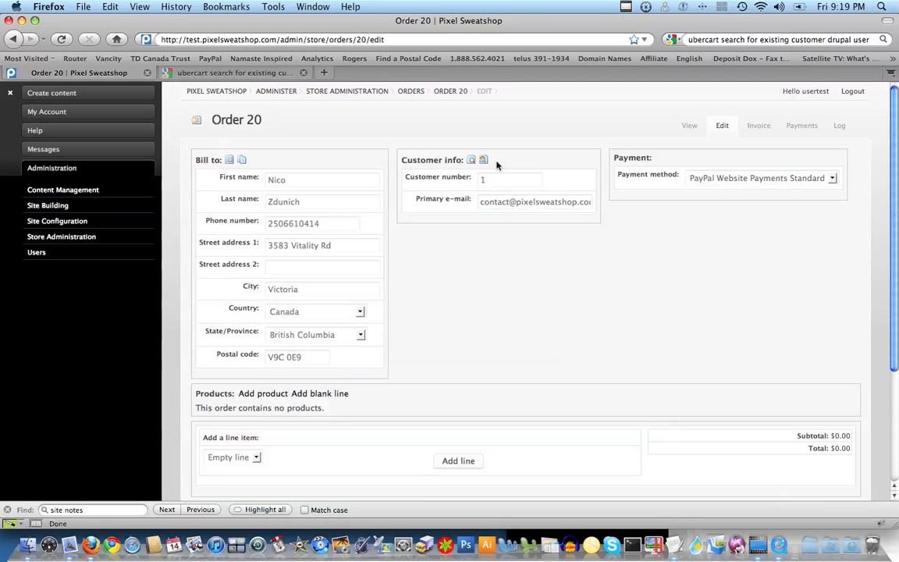
left_click(697, 178)
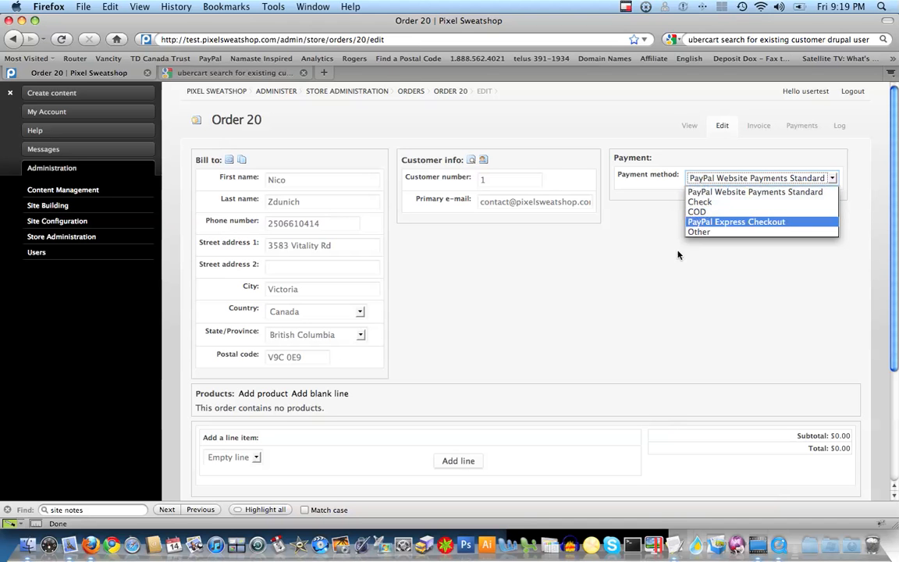
key("Up")
key("Up")
key("Return")
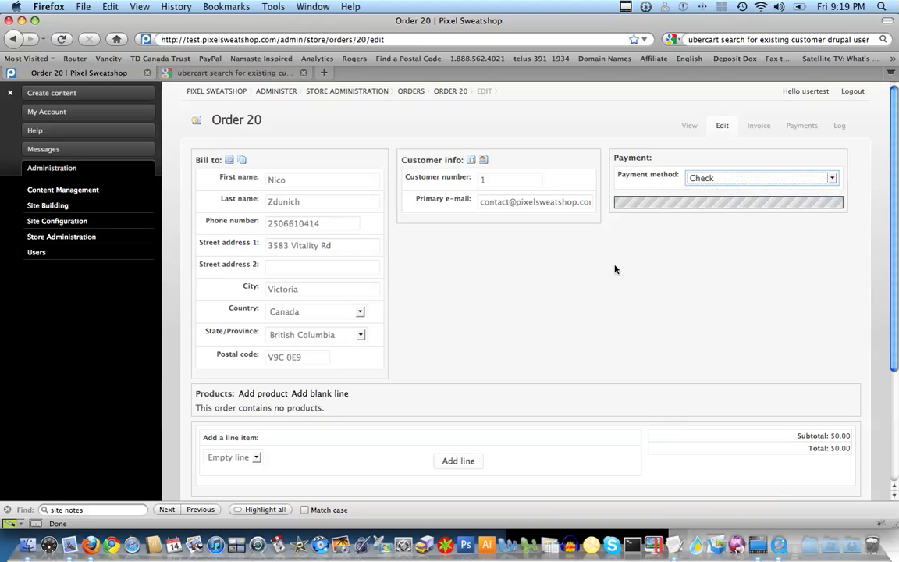
left_click(759, 181)
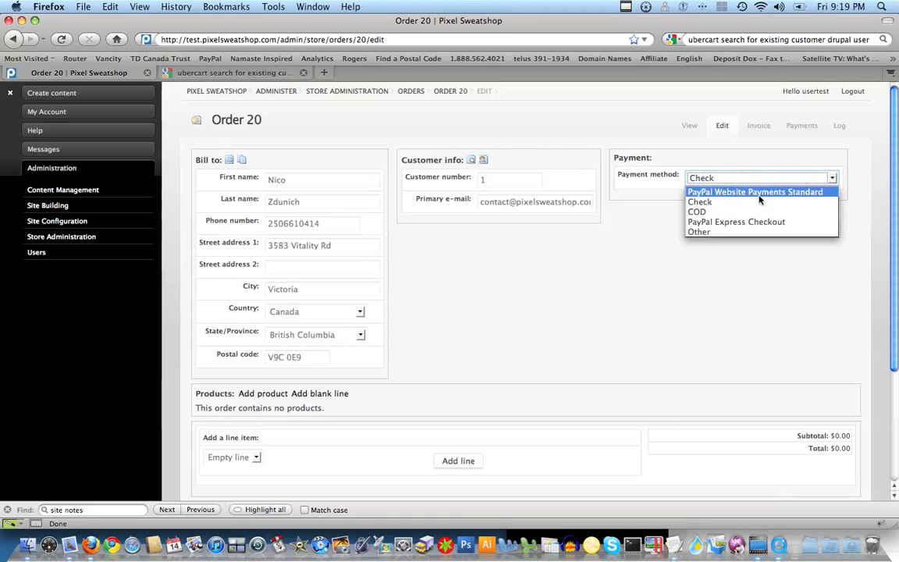
left_click(759, 193)
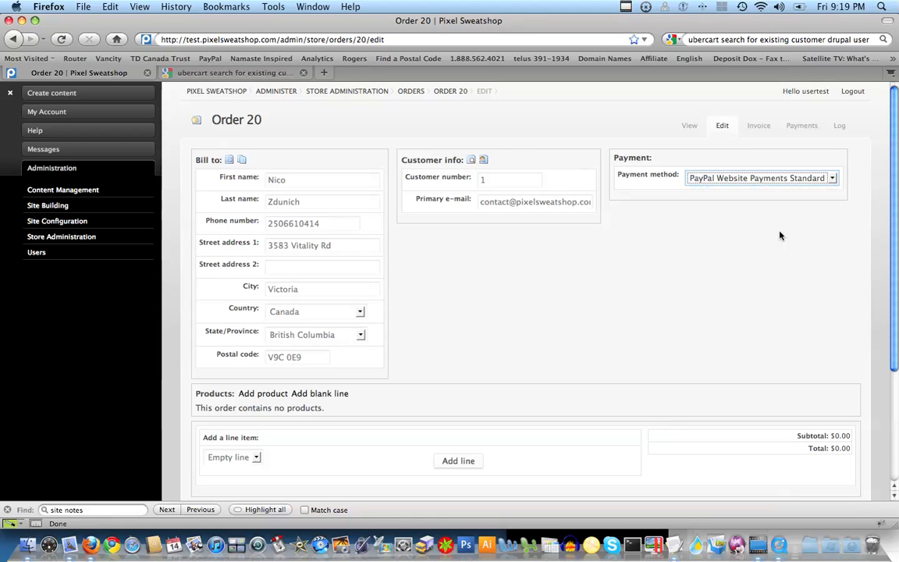
Step: Add a 'New Boots' line item of 100.00 to Order 20
scroll(898, 269, "down", 2)
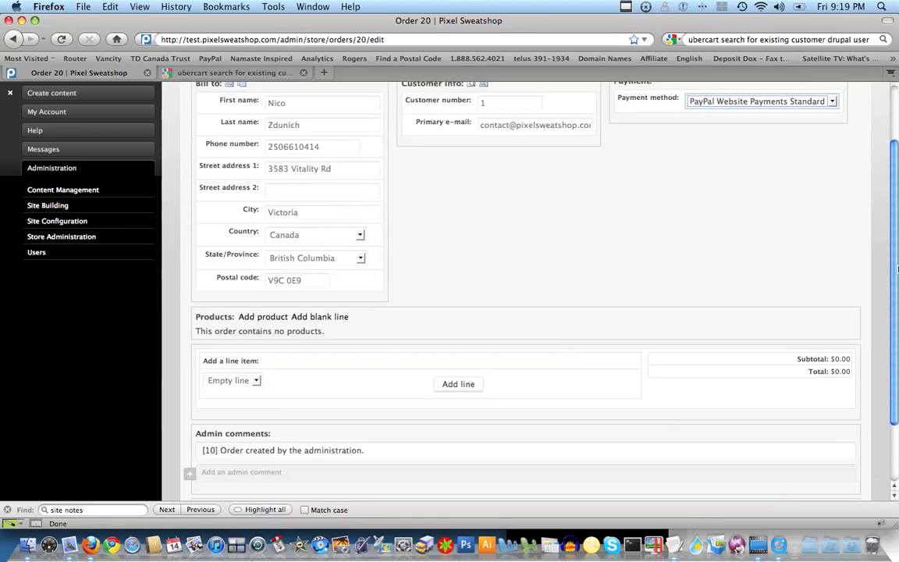
left_click_drag(898, 268, 896, 328)
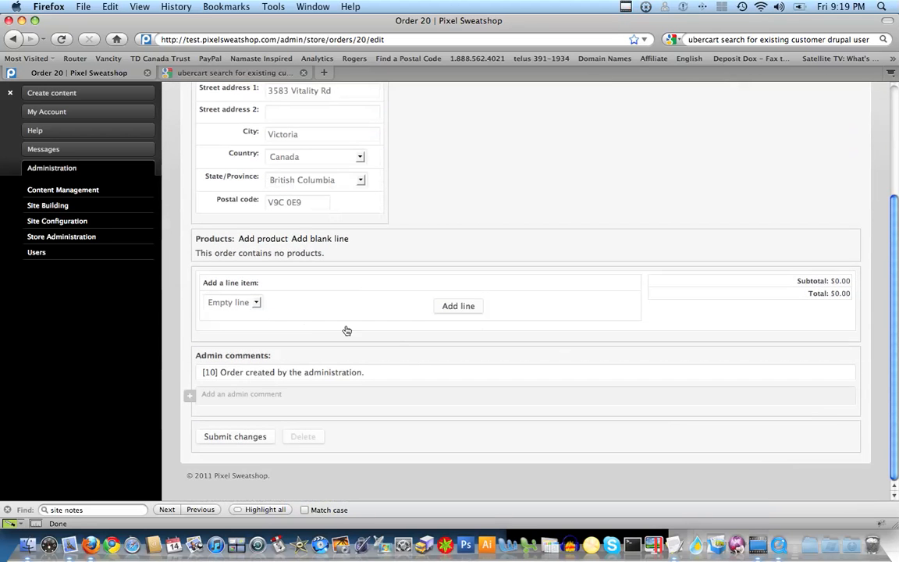
left_click(469, 311)
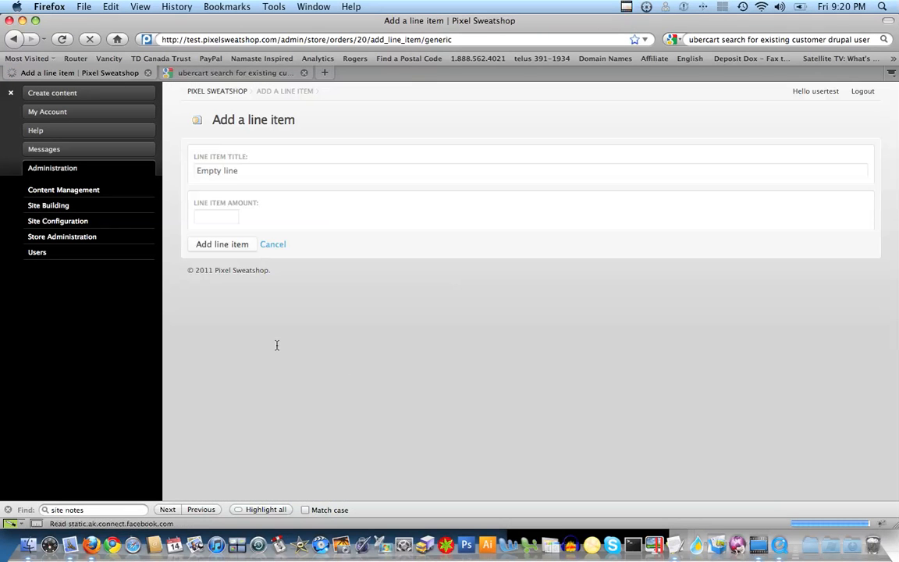
left_click_drag(244, 171, 166, 172)
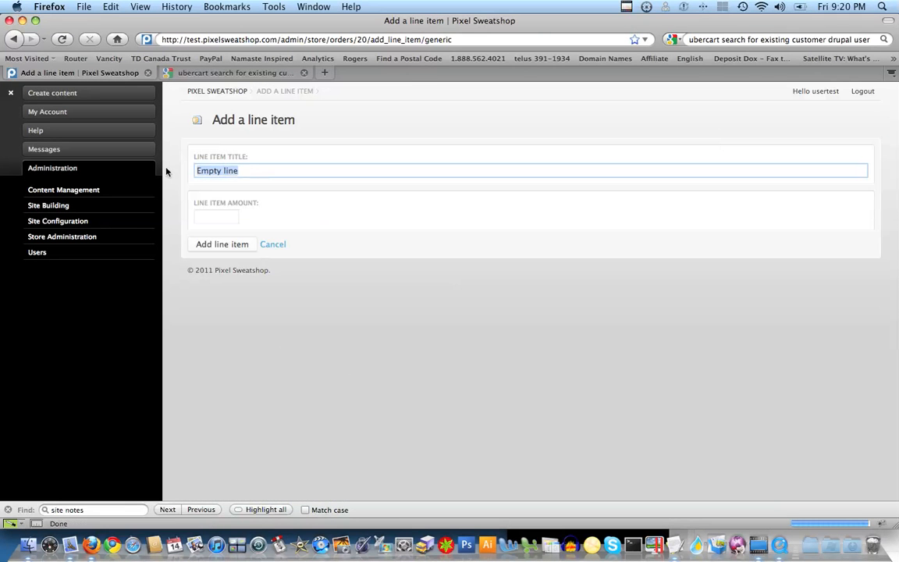
type("New Boots")
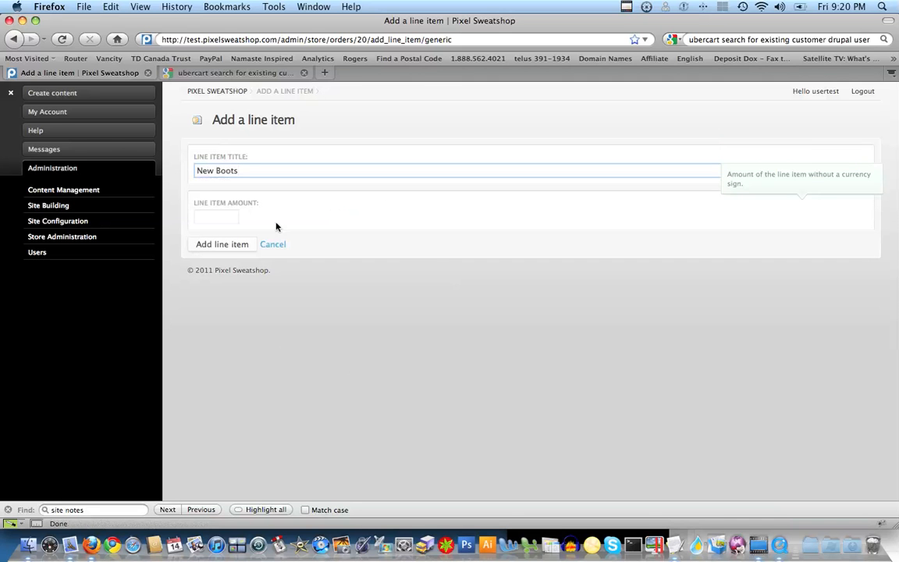
key("Tab")
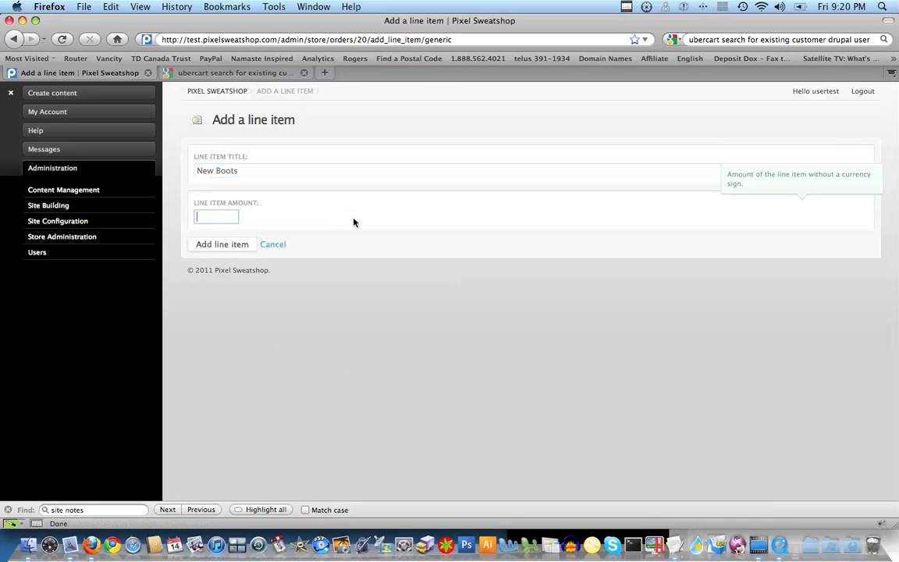
type("100")
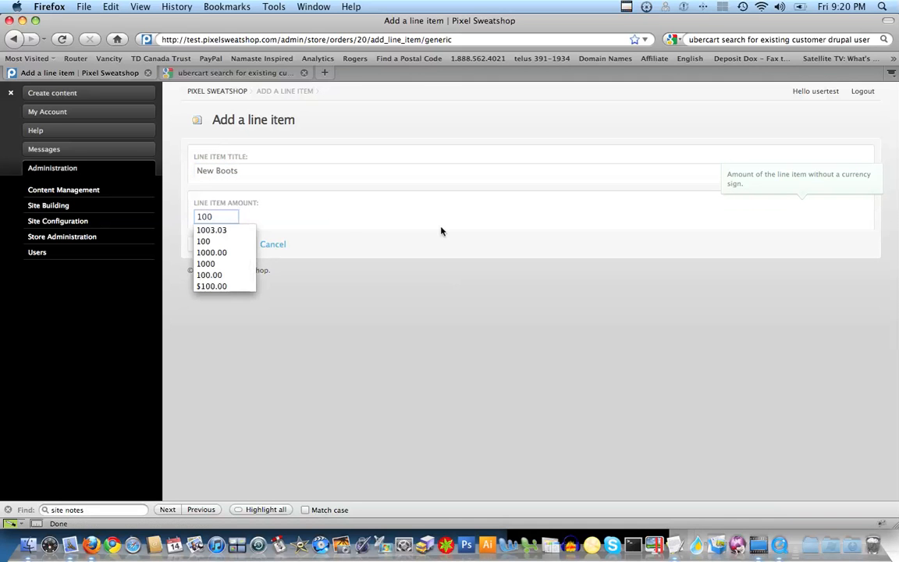
left_click(222, 245)
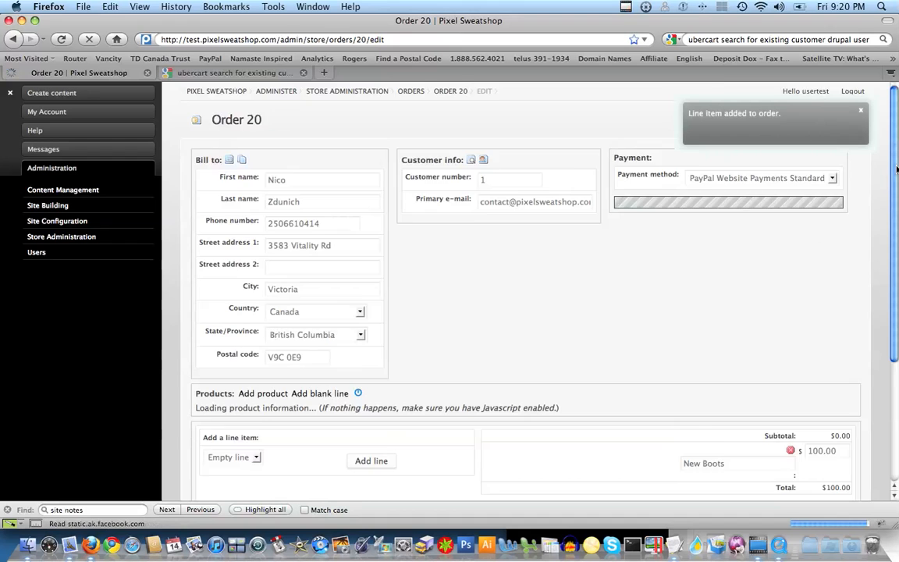
scroll(896, 270, "down", 3)
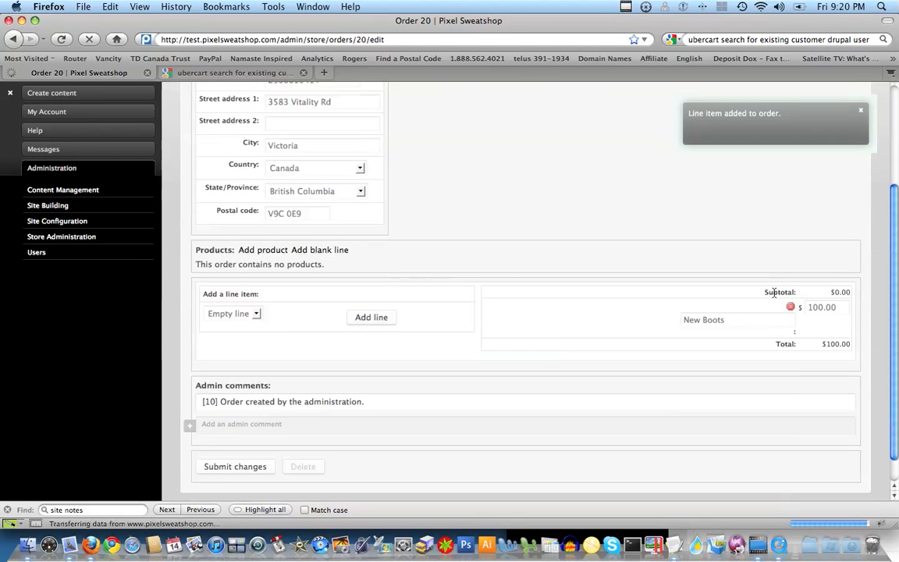
left_click(747, 320)
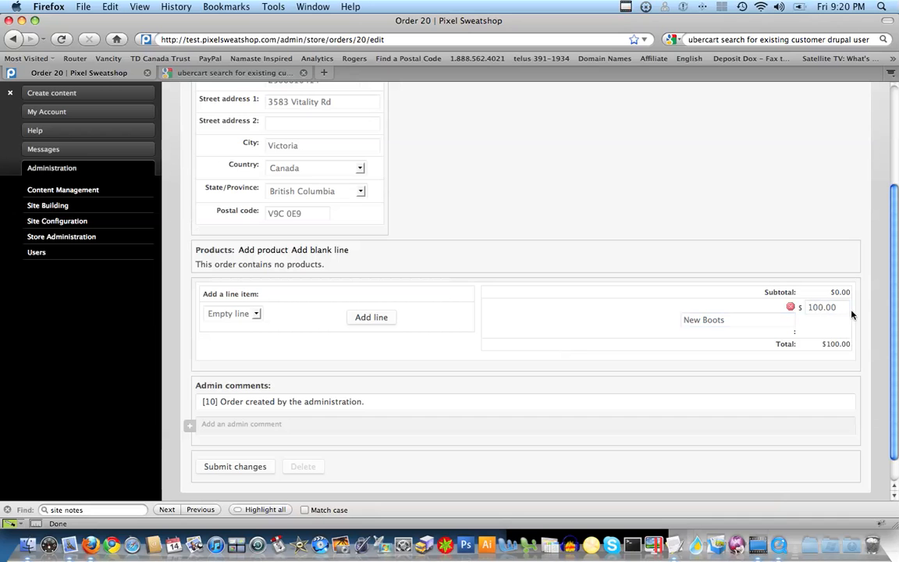
Step: Submit Order 20's changes with the New Boots line item, leaving the admin comment empty
scroll(892, 295, "down", 2)
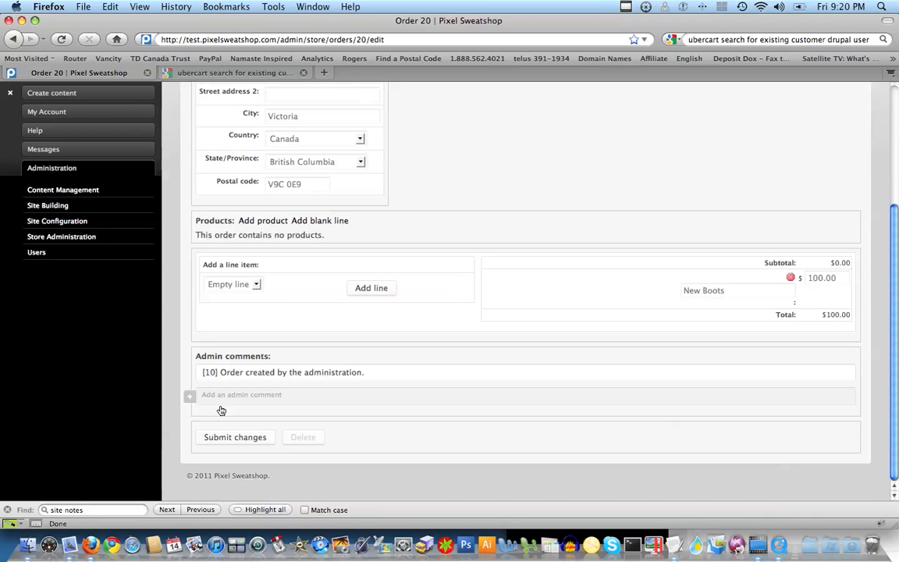
left_click(189, 395)
left_click(267, 432)
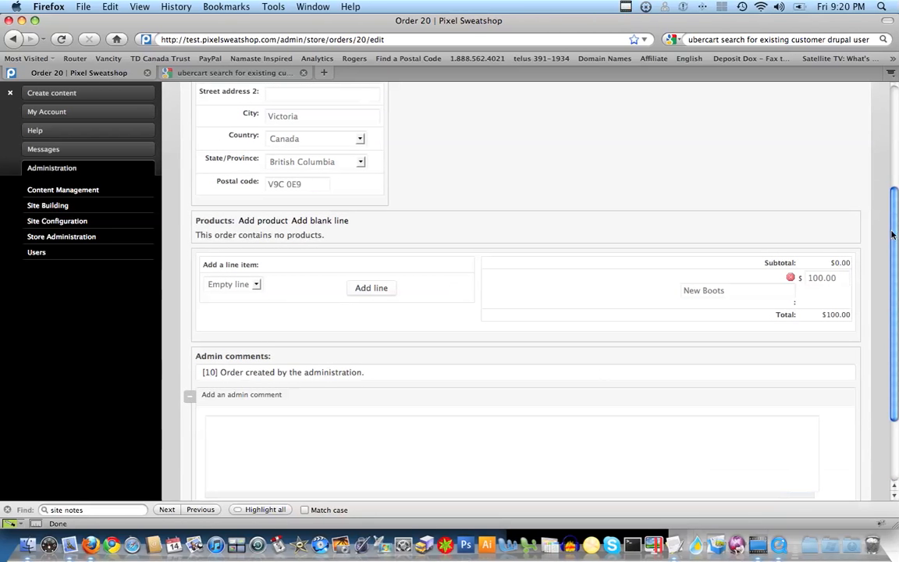
scroll(666, 334, "down", 3)
left_click(195, 294)
left_click(235, 434)
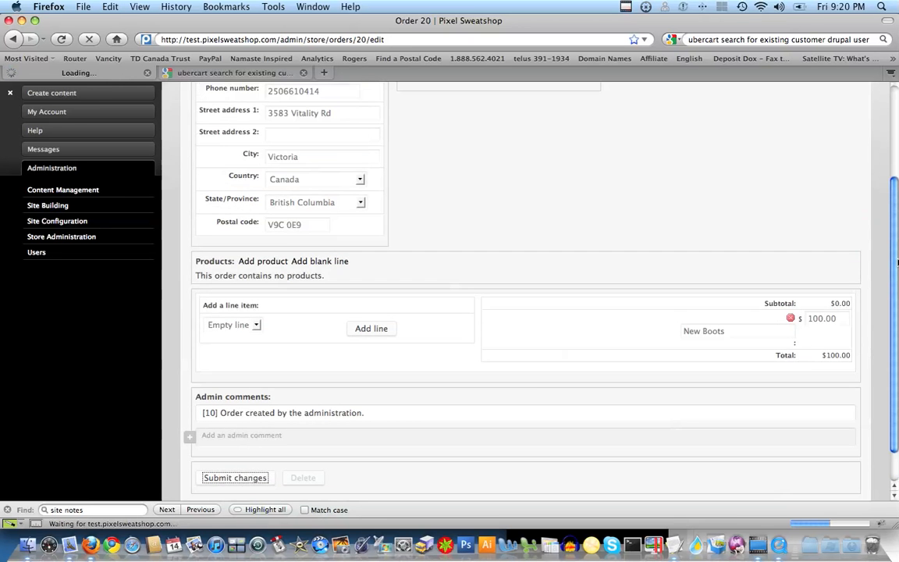
left_click_drag(898, 263, 896, 286)
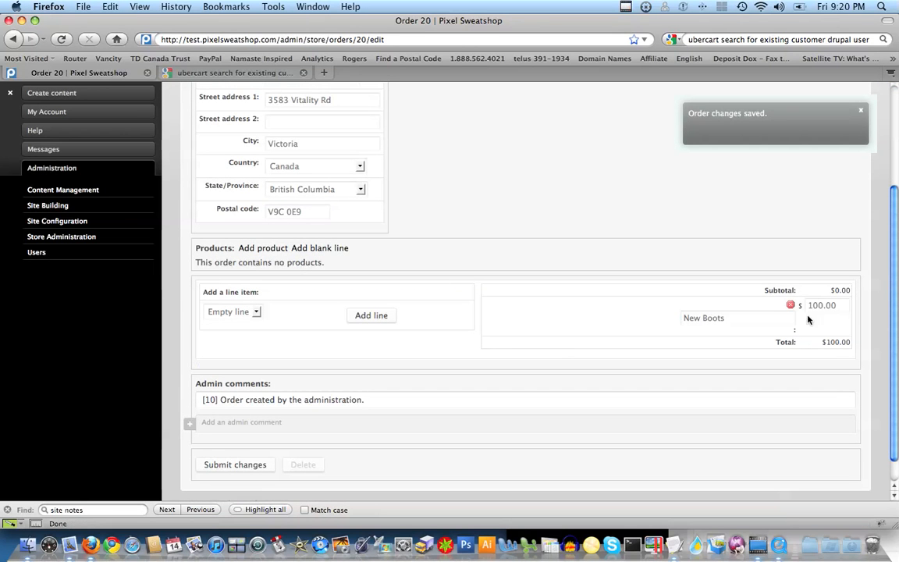
left_click_drag(894, 333, 893, 305)
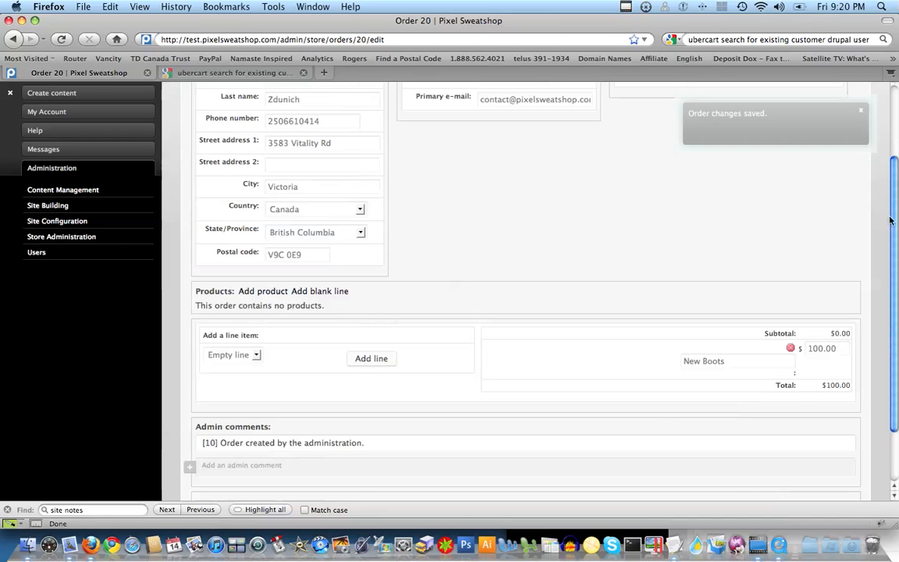
left_click_drag(893, 225, 893, 258)
left_click(727, 311)
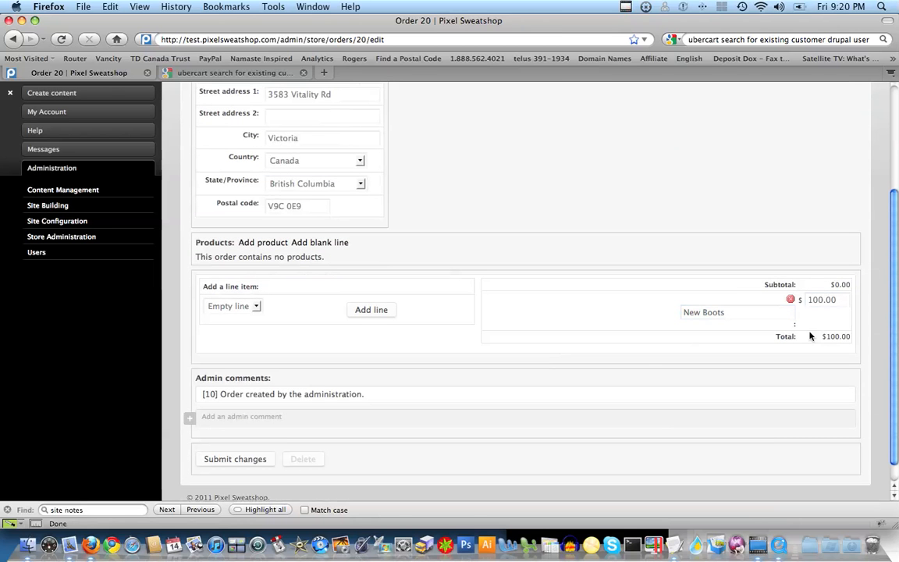
left_click_drag(896, 340, 898, 164)
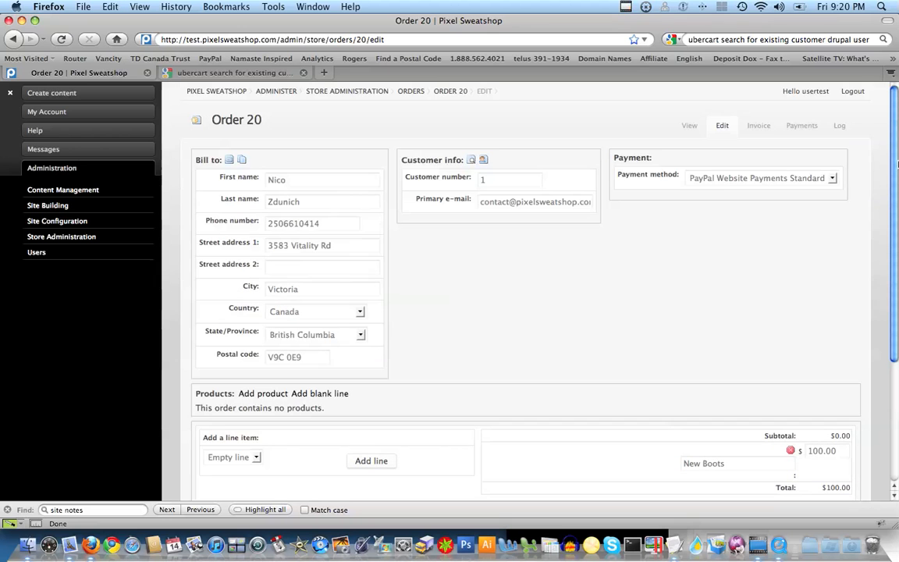
Step: Review Order 20's invoice and printable invoice, showing PayPal and the $100.00 grand total
left_click(758, 125)
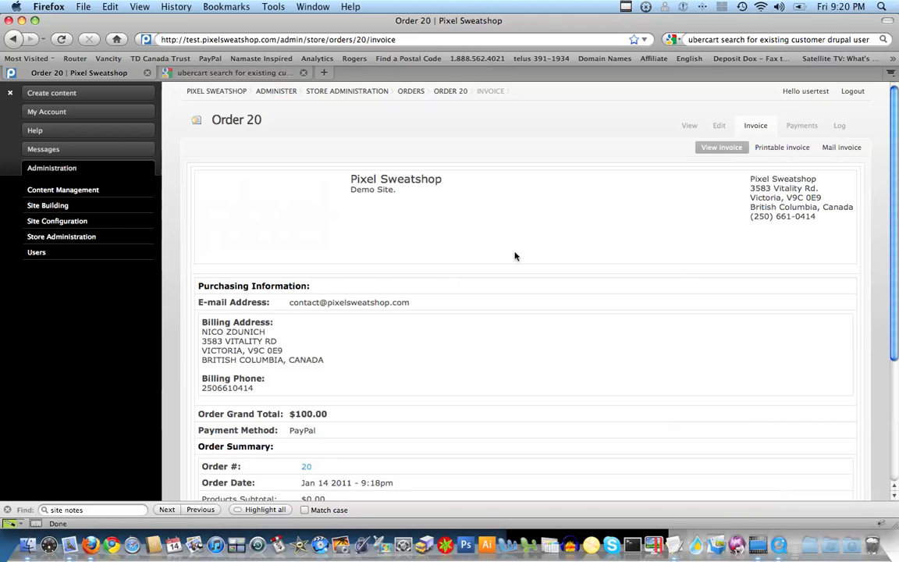
left_click_drag(258, 189, 421, 275)
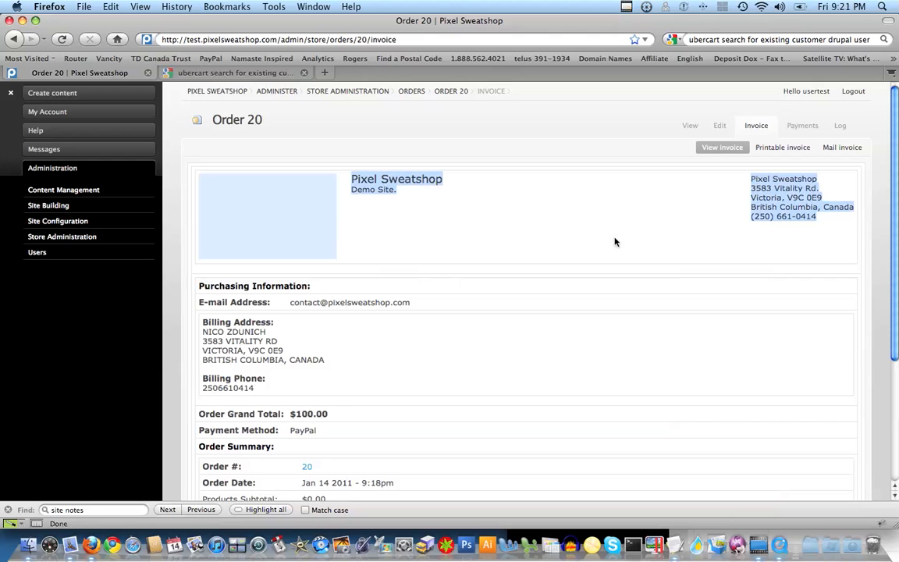
left_click(738, 257)
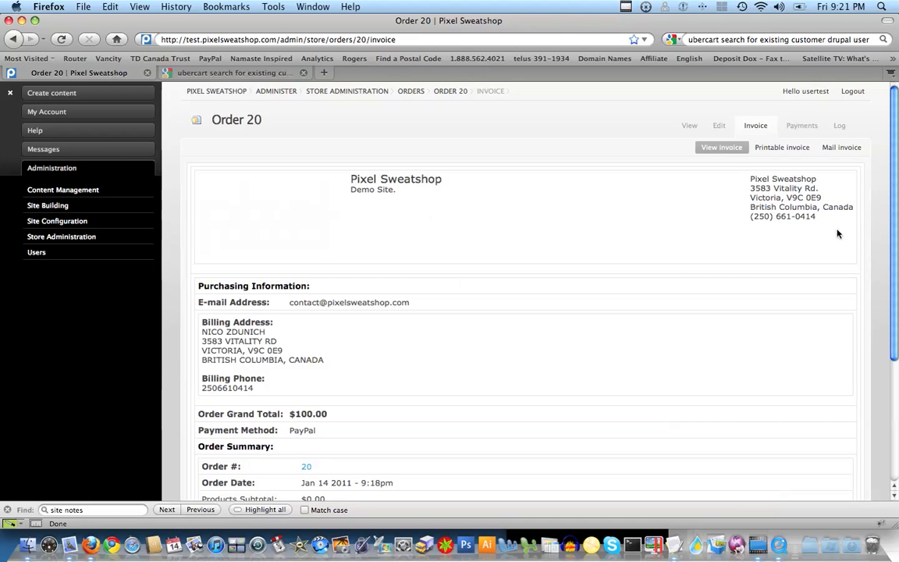
left_click_drag(898, 212, 898, 329)
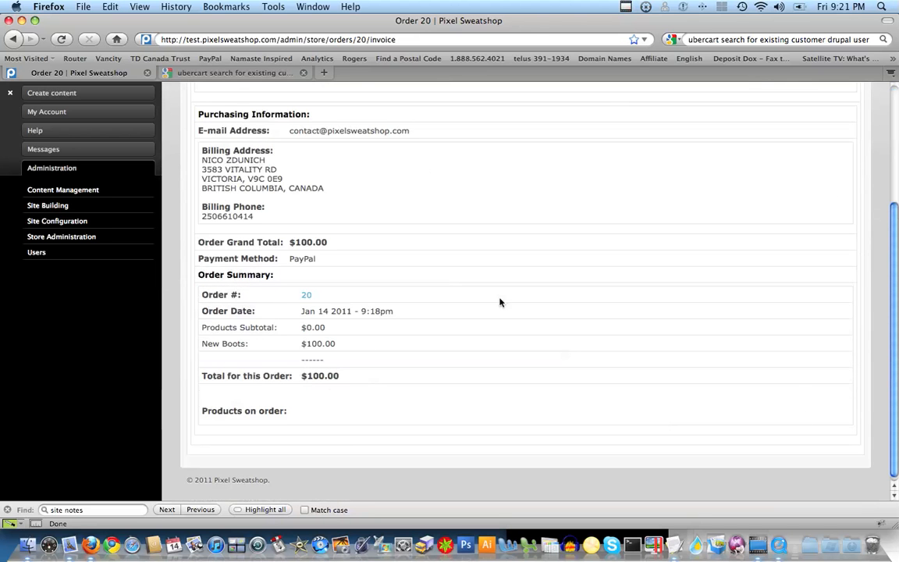
scroll(898, 345, "up", 5)
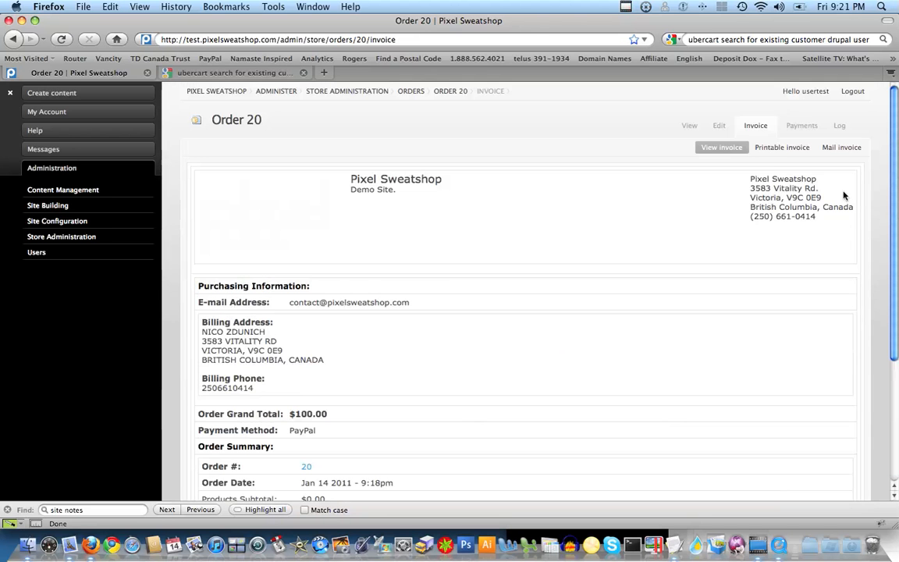
left_click(782, 148)
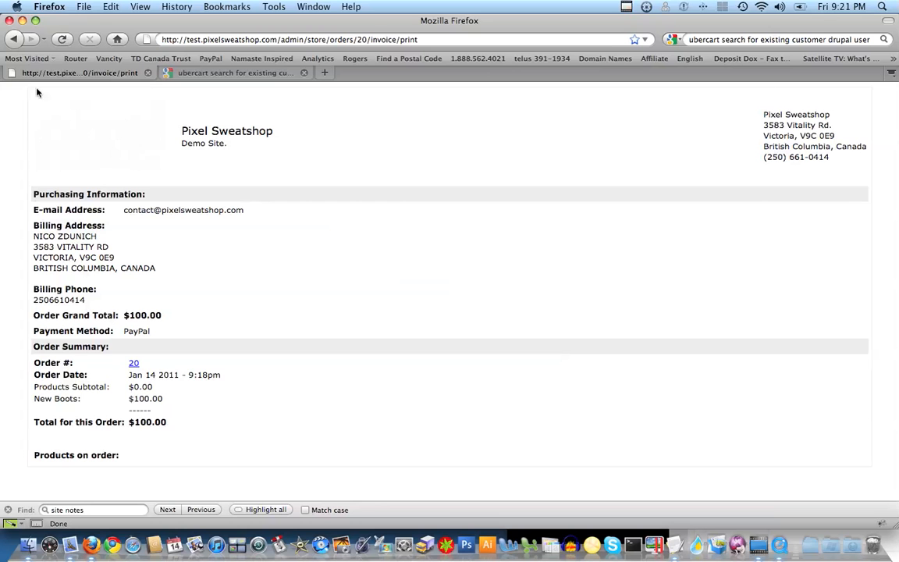
left_click(15, 40)
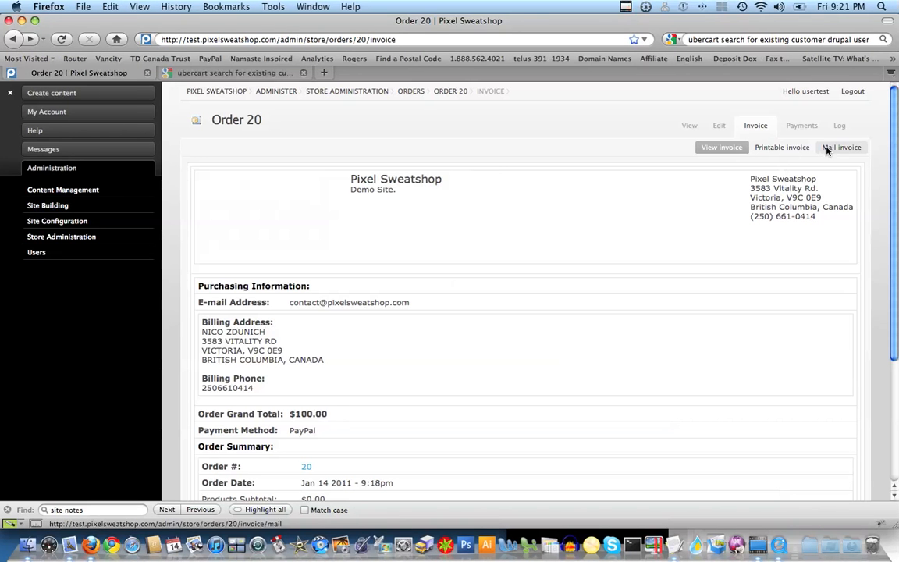
Step: Mail Order 20's invoice to the customer's e-mail address
left_click(828, 146)
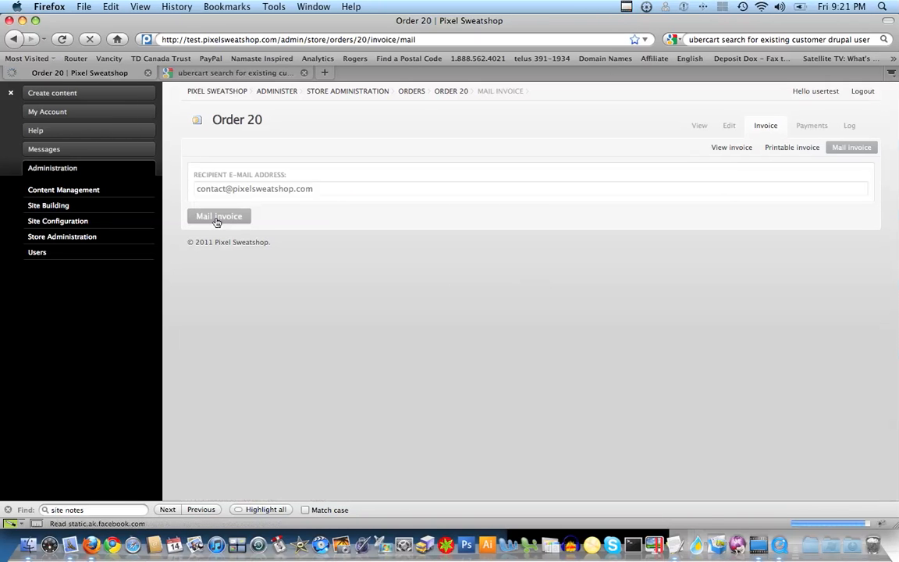
left_click(216, 217)
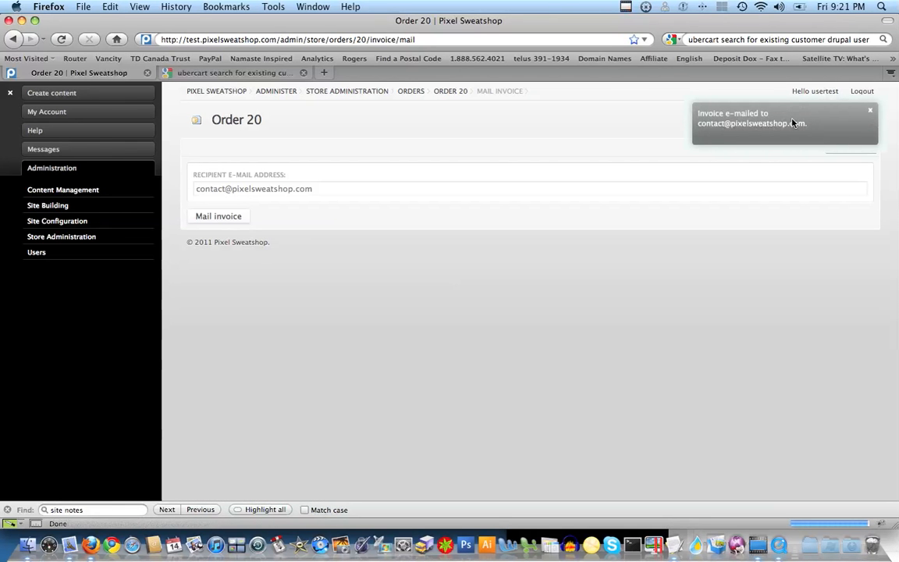
left_click(69, 544)
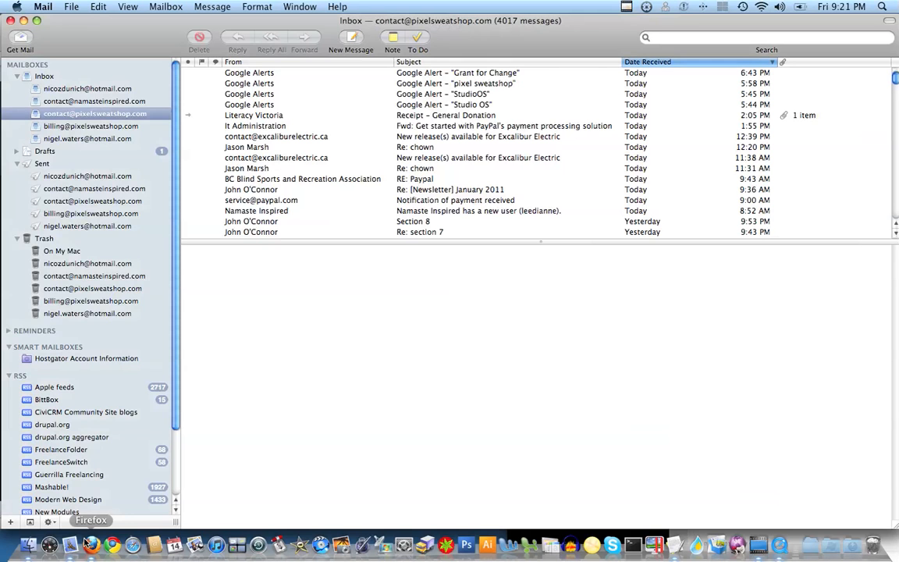
Step: Fetch the 'Your Order Invoice' e-mail and follow its payment link to Make a Payment
left_click(20, 39)
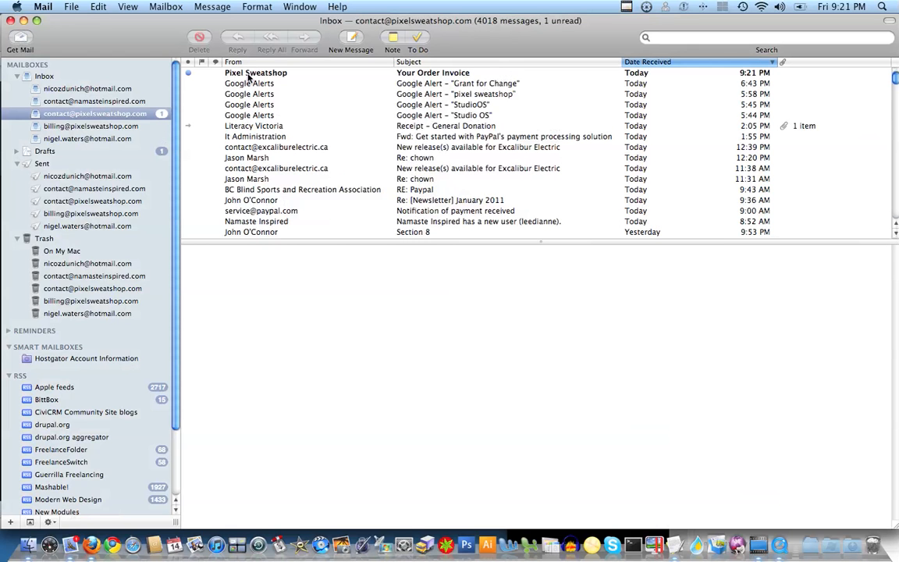
left_click(249, 75)
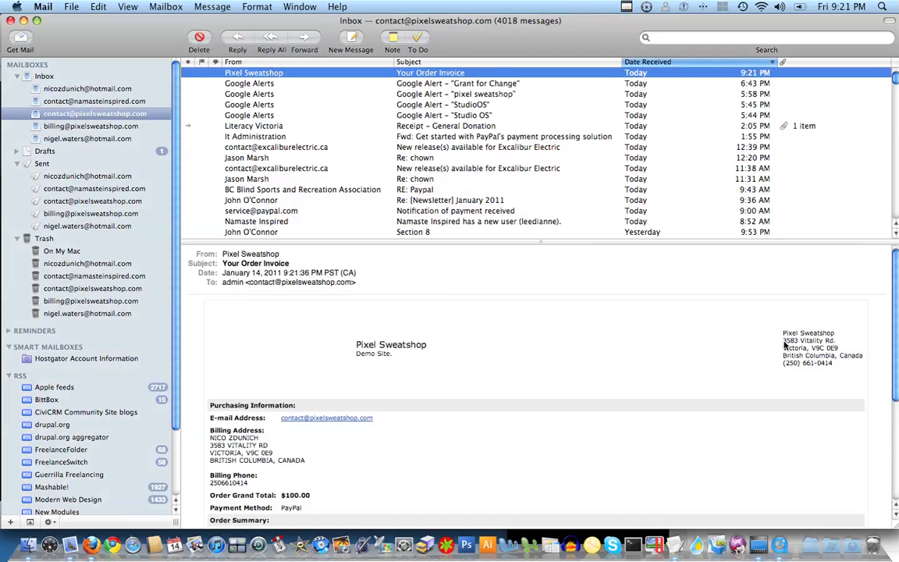
scroll(898, 459, "down", 5)
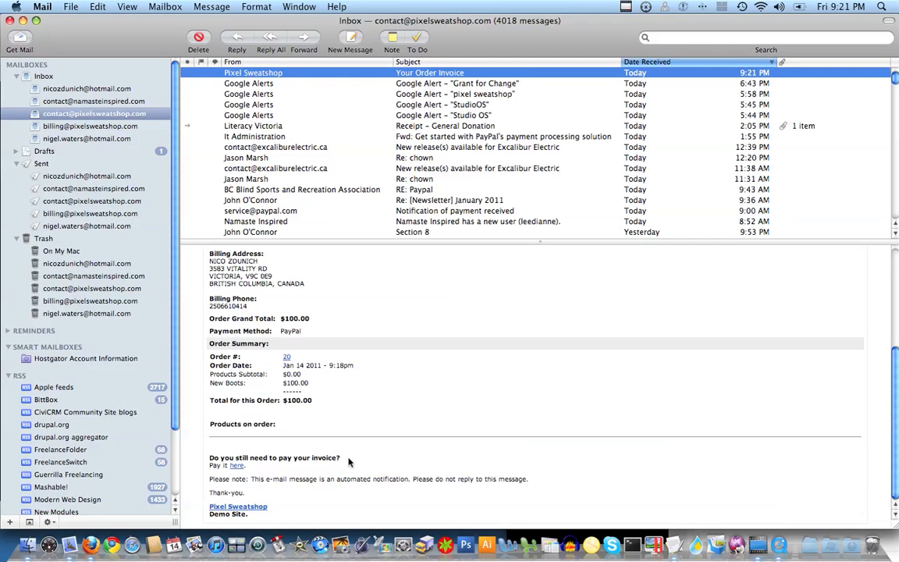
left_click_drag(343, 458, 211, 458)
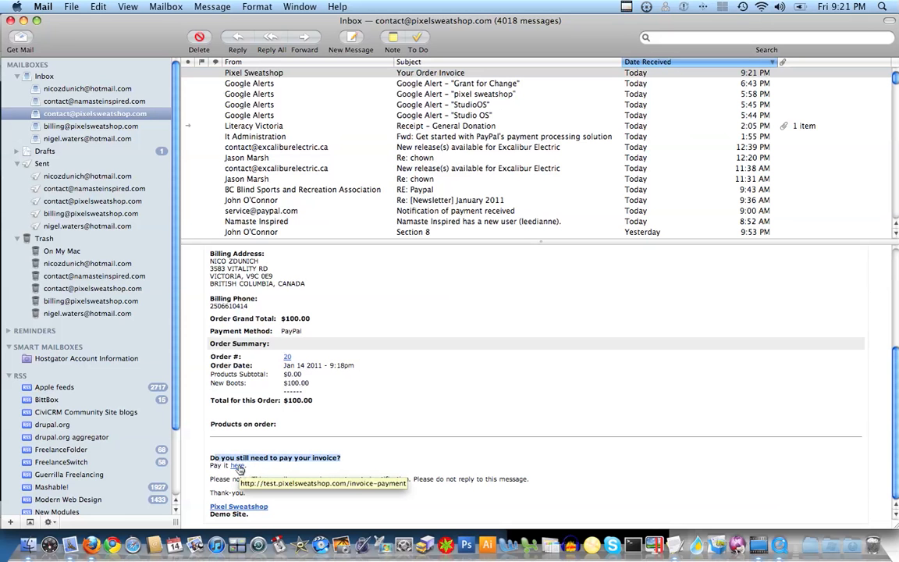
left_click(239, 467)
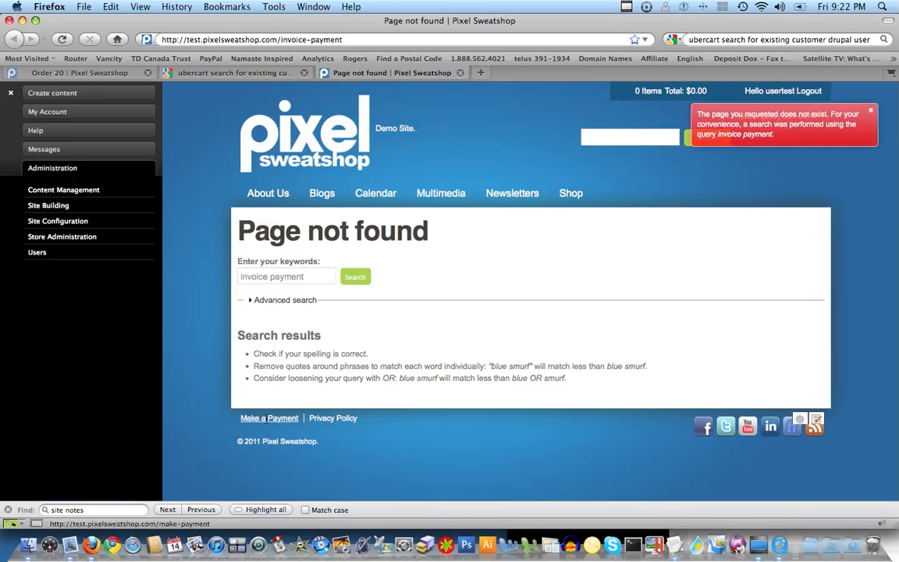
left_click(270, 418)
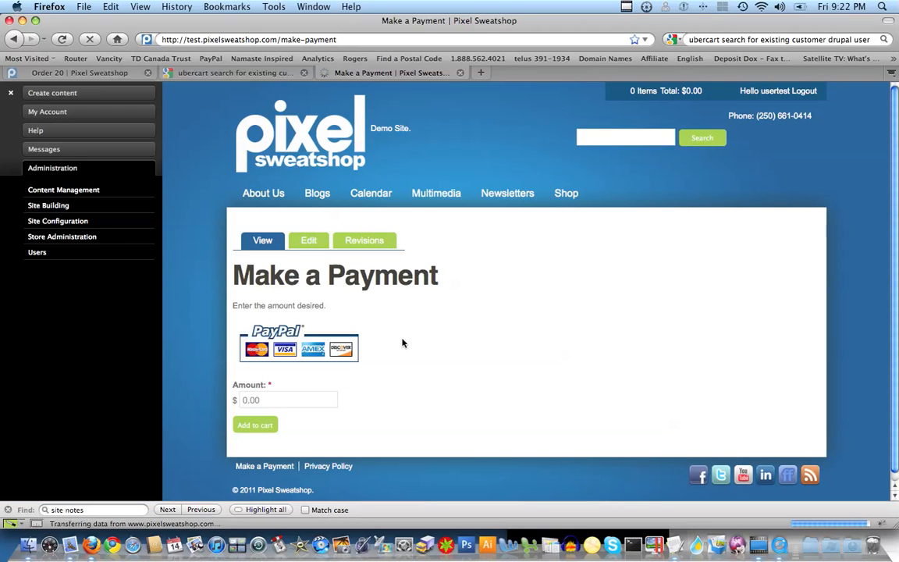
Step: Enter 100.00 as the Make a Payment amount and add it to the cart
left_click_drag(895, 258, 892, 273)
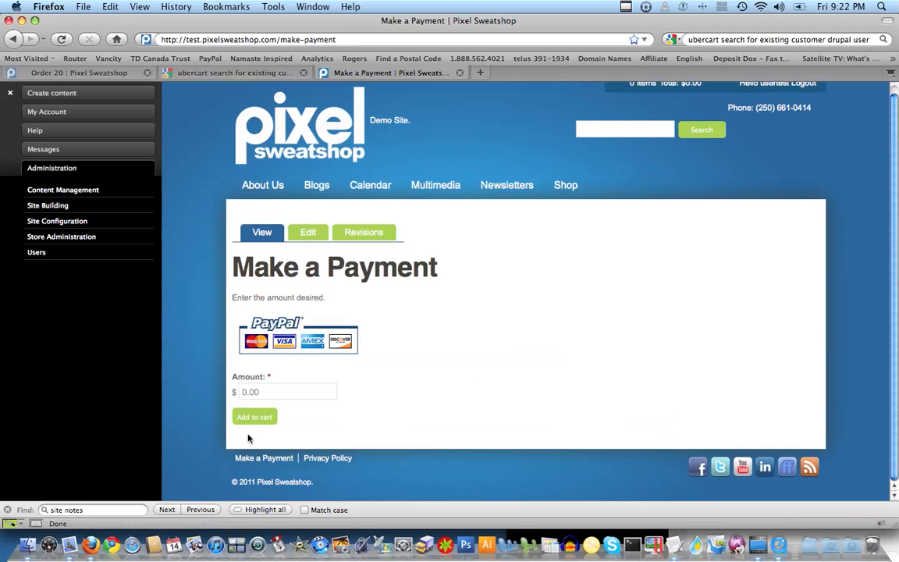
left_click_drag(277, 395, 245, 393)
left_click(241, 393)
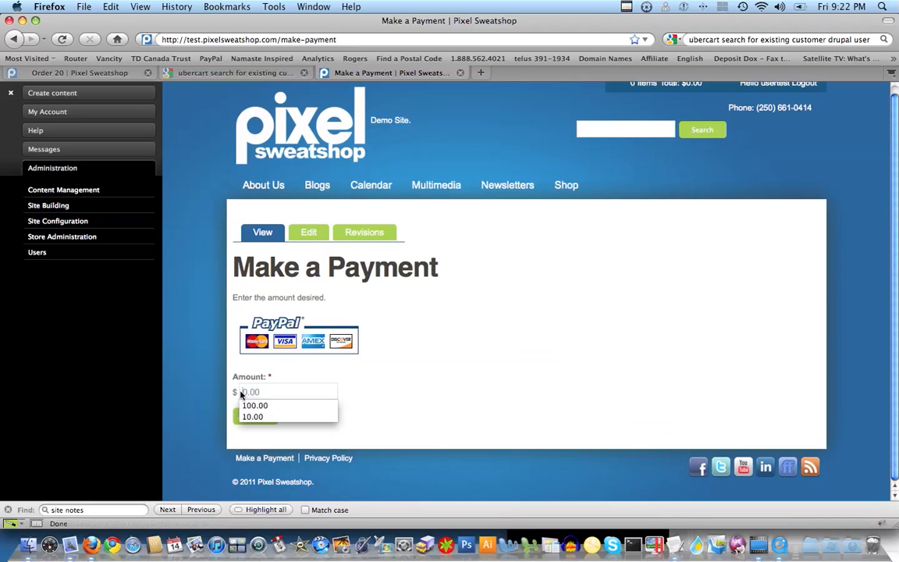
left_click(70, 544)
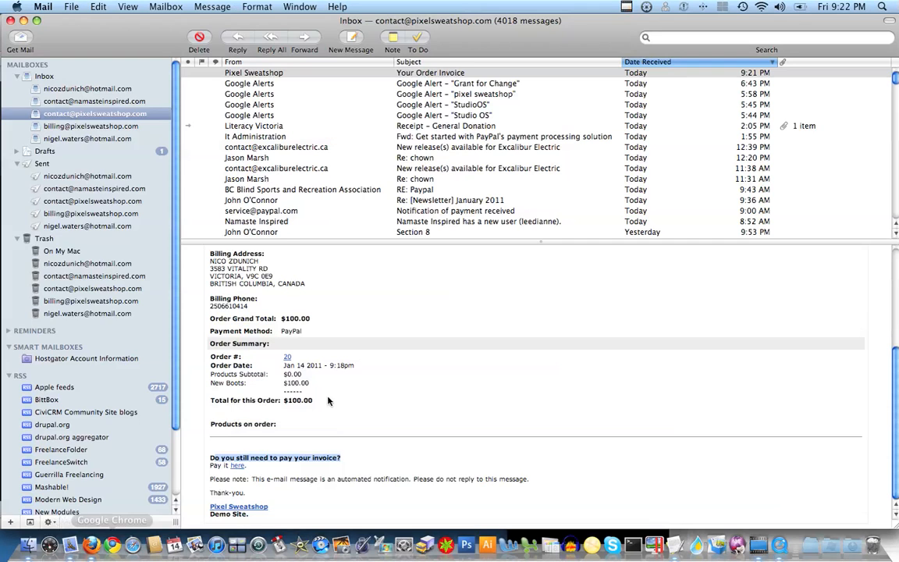
left_click(91, 545)
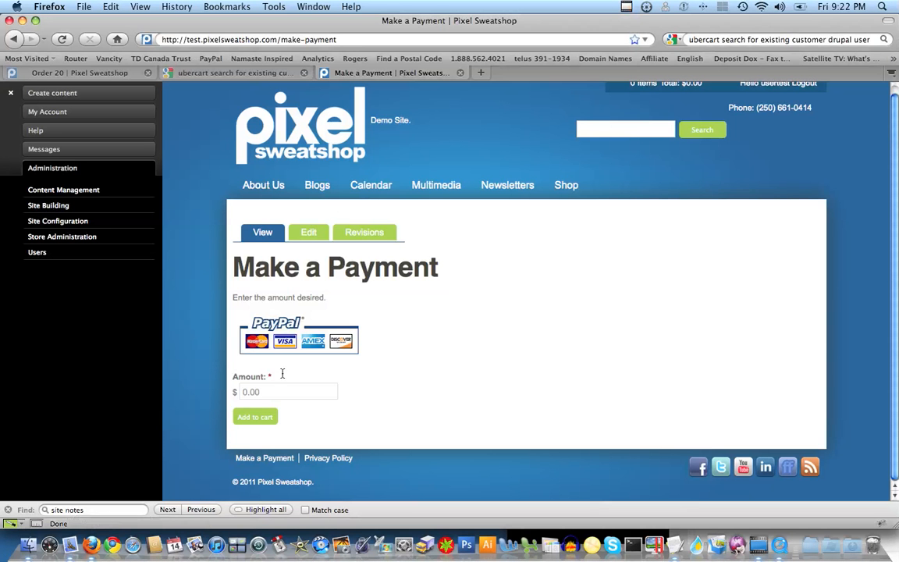
type("100.00")
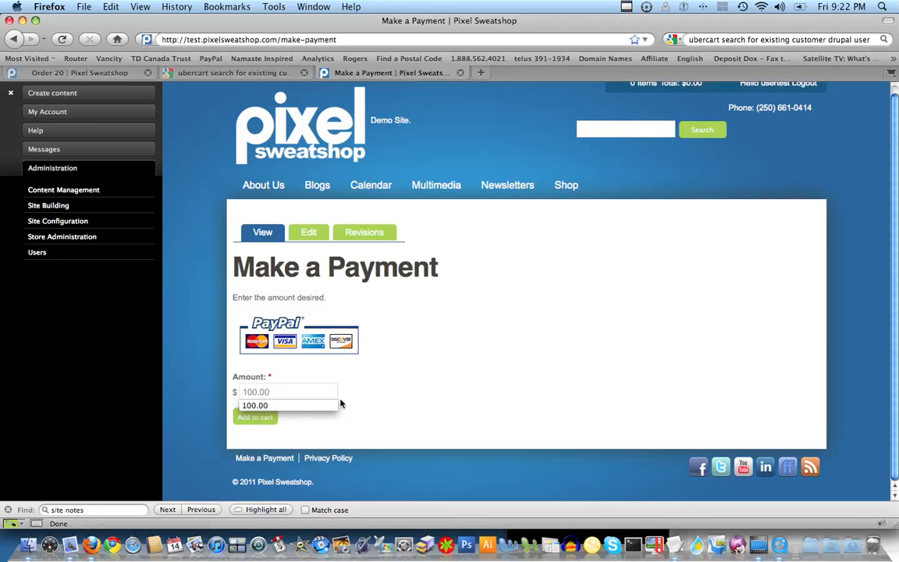
left_click(458, 398)
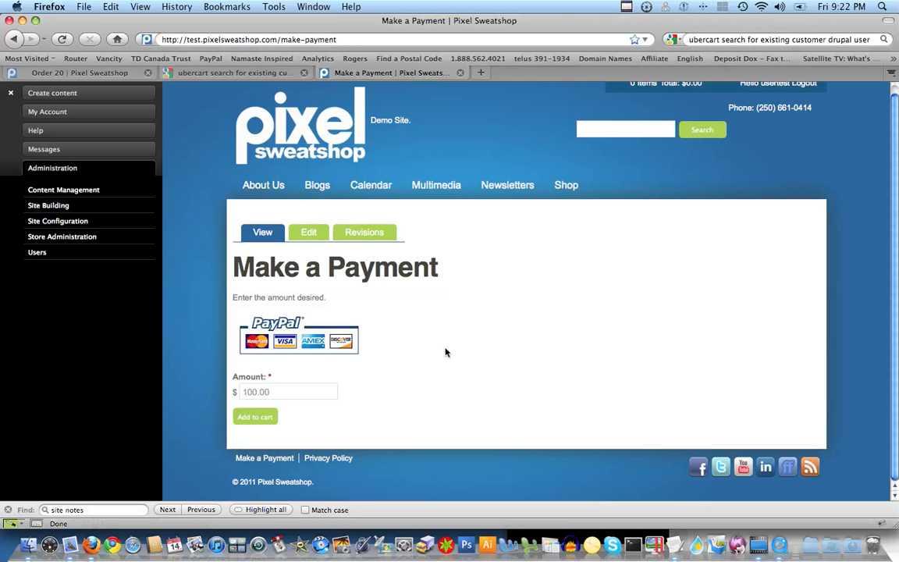
left_click(247, 420)
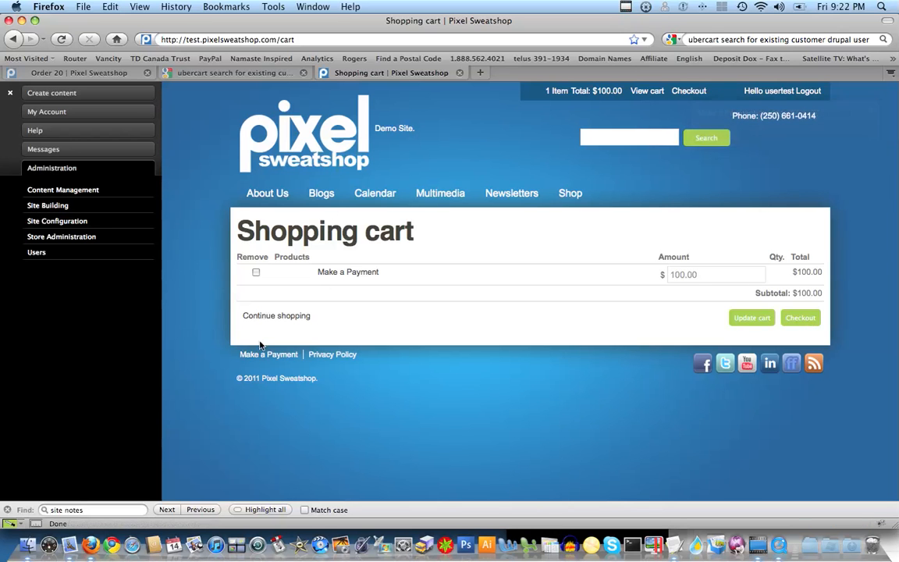
Step: Go to the admin Orders list, where Order 20 shows Pending at $100.00
left_click(116, 73)
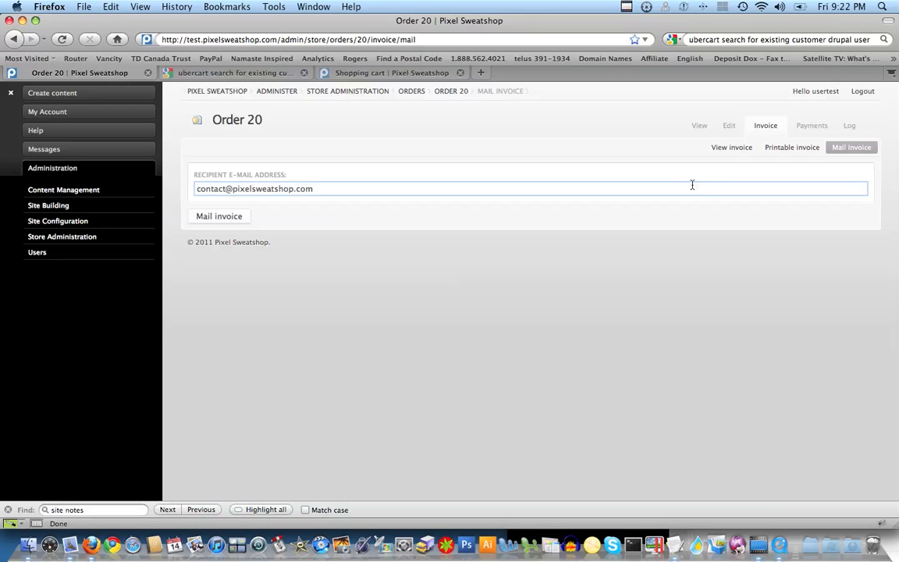
left_click(403, 93)
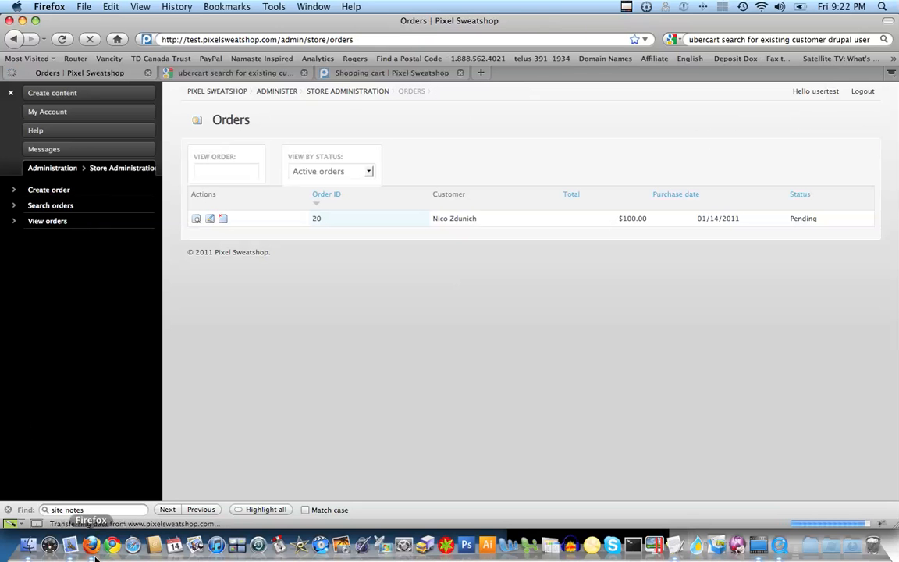
Step: Check out the $100.00 payment using the saved billing address and PayPal
left_click(375, 73)
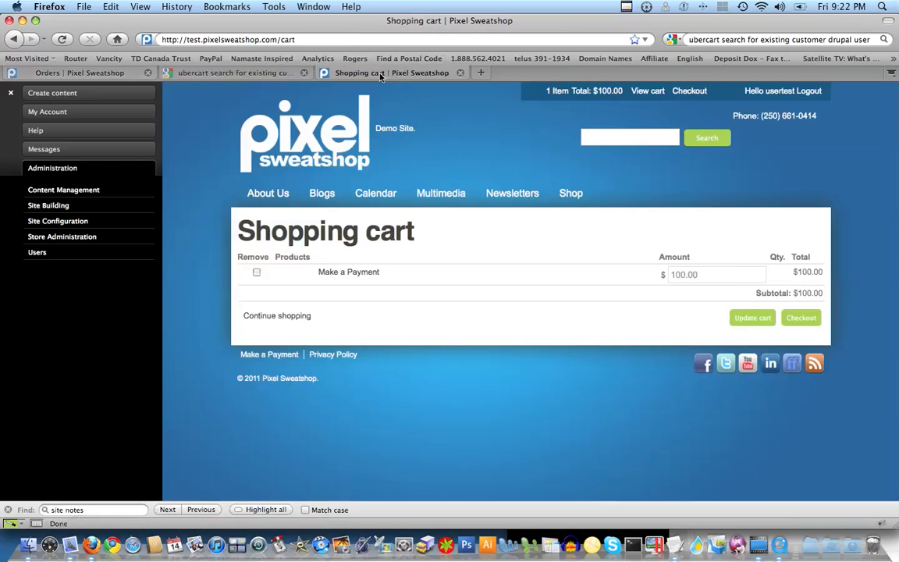
left_click(798, 320)
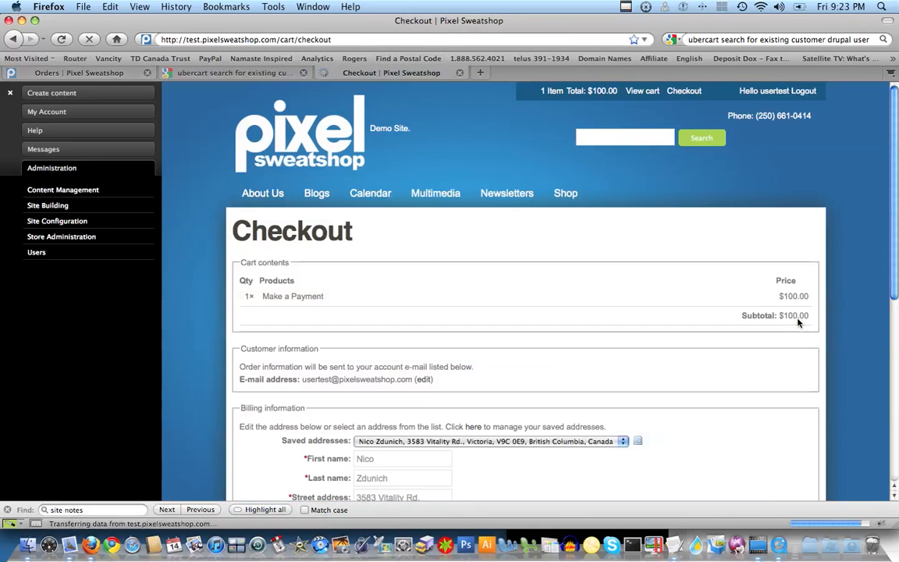
left_click_drag(896, 262, 896, 444)
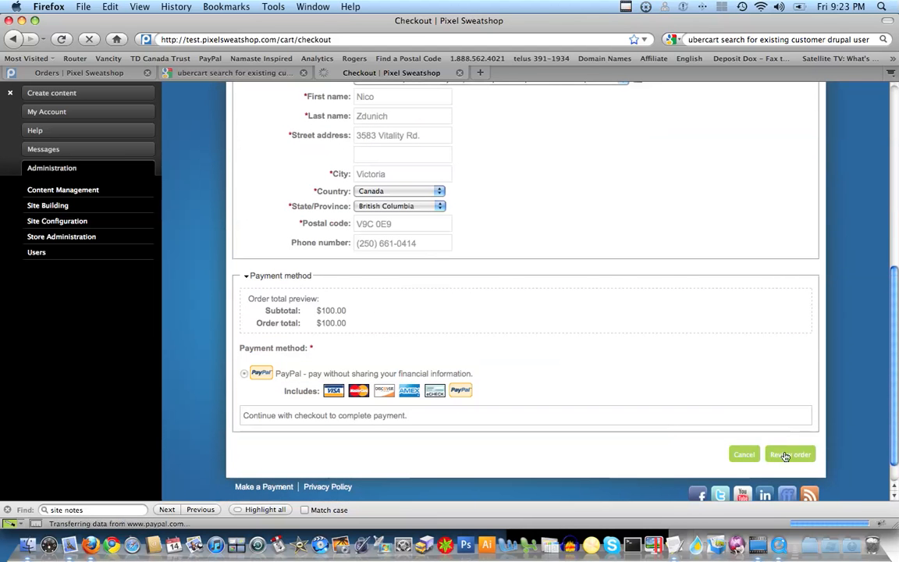
left_click(786, 456)
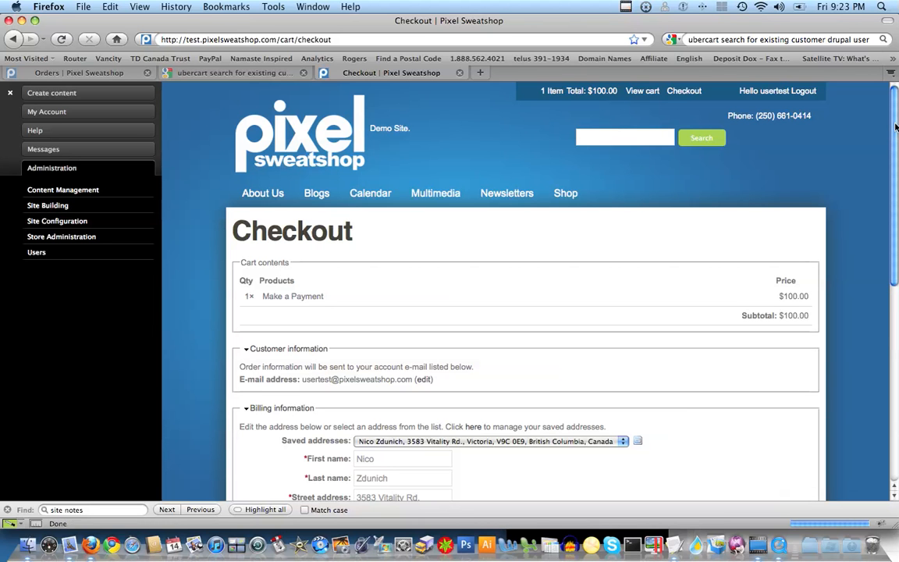
scroll(896, 207, "down", 1)
scroll(896, 207, "down", 7)
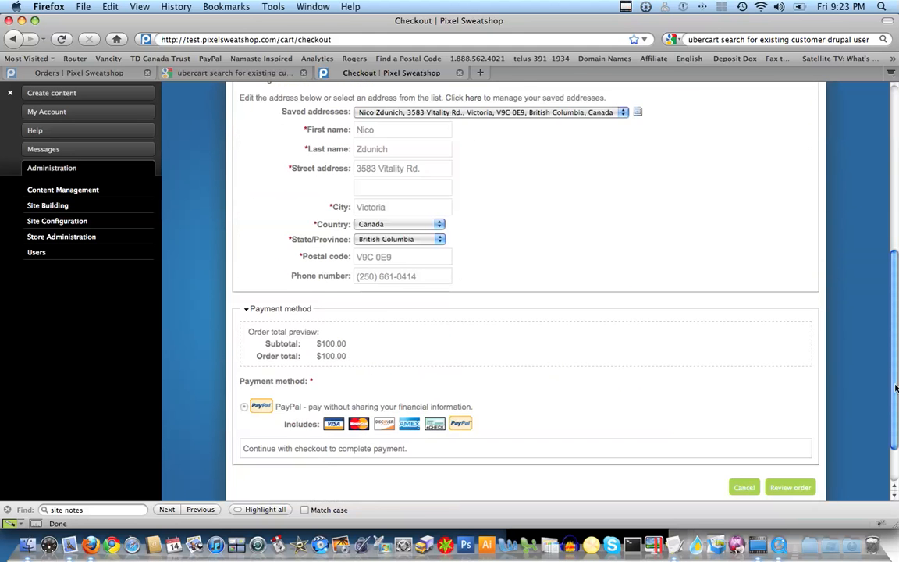
scroll(515, 340, "down", 2)
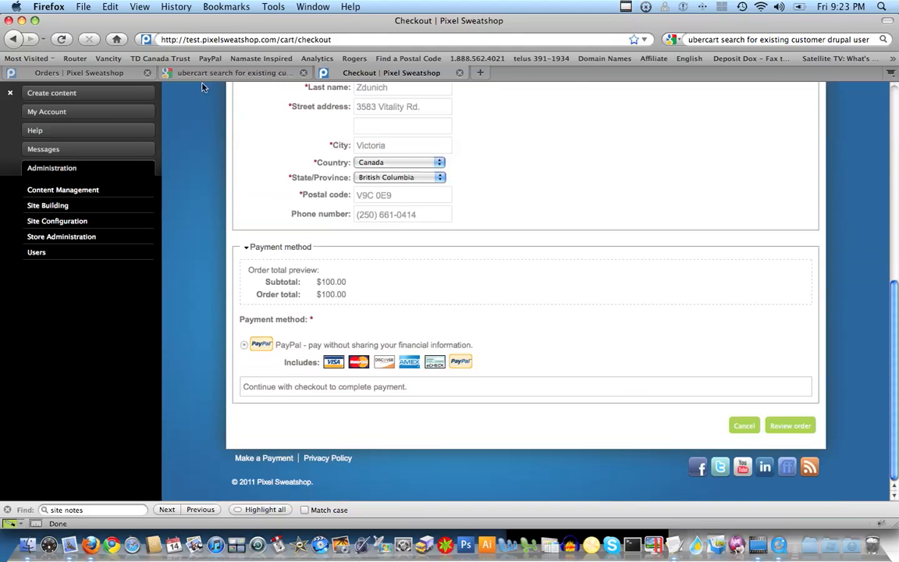
left_click(90, 72)
Step: Reload the orders list and review order 20's row: $100.00, dated 01/14/2011, Pending
left_click(61, 39)
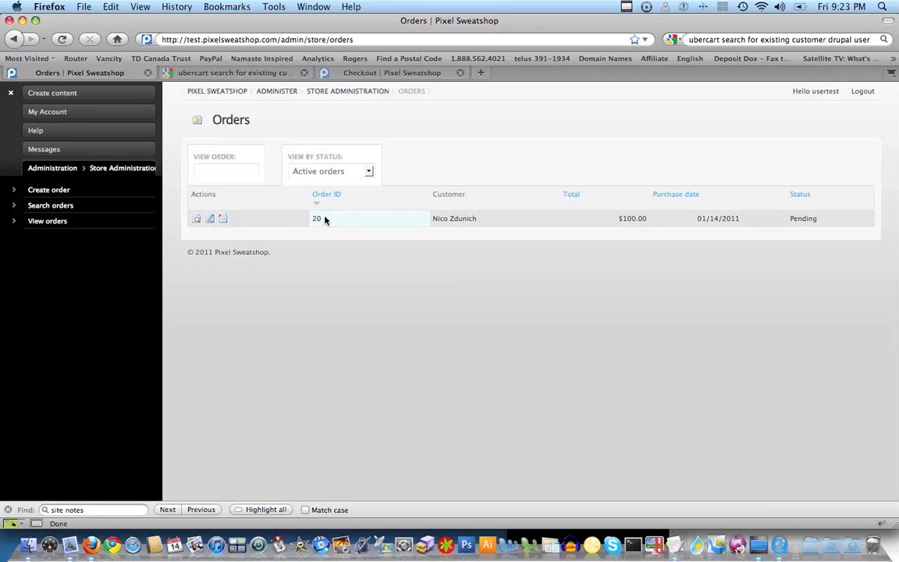
left_click_drag(854, 223, 193, 221)
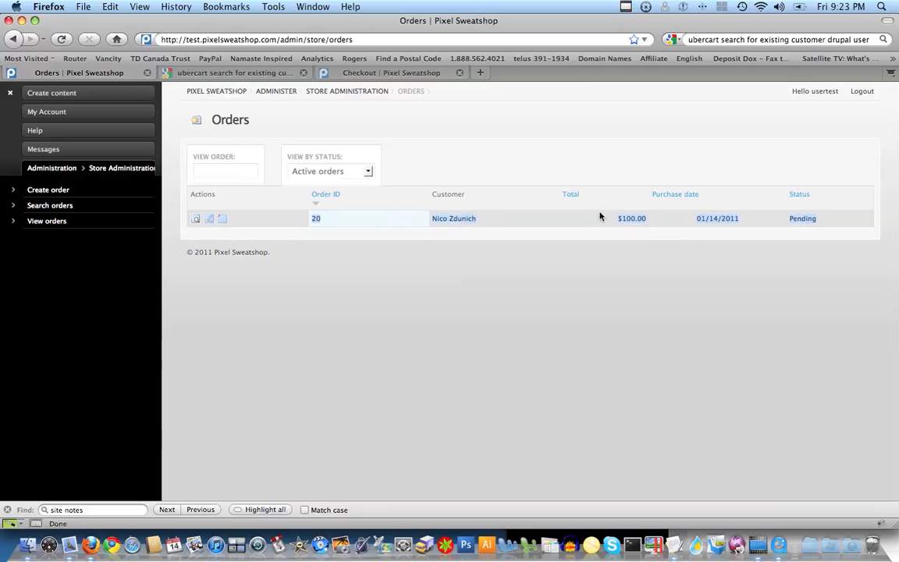
left_click(830, 219)
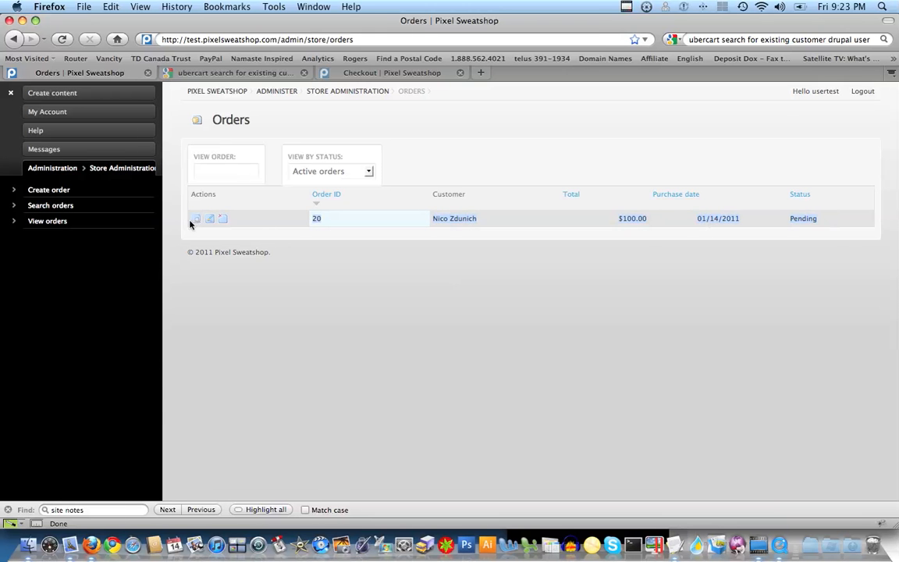
left_click_drag(181, 217, 833, 203)
left_click(585, 233)
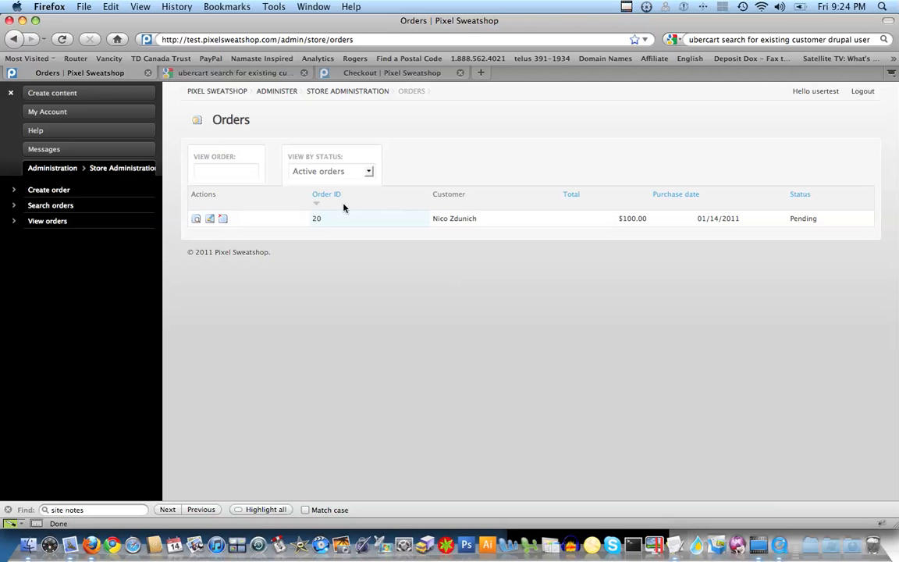
Step: Enter a 100 payment with comment 'Paypal' on order 20 and dismiss the confirmation
left_click(198, 221)
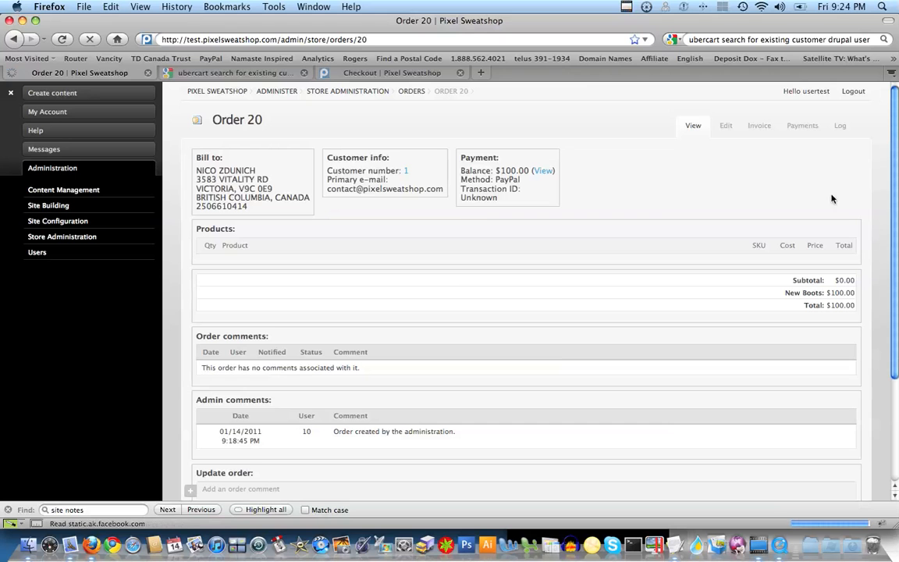
left_click(810, 132)
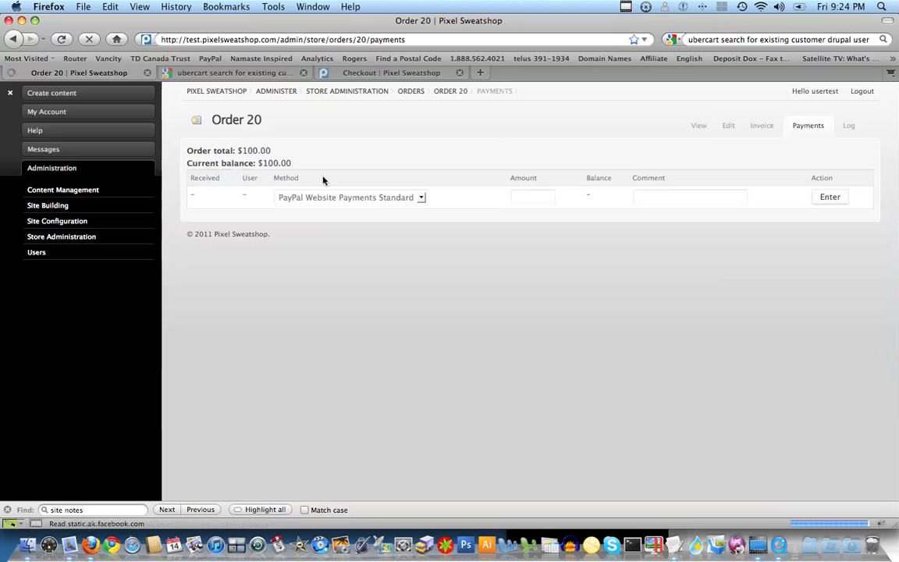
left_click(528, 198)
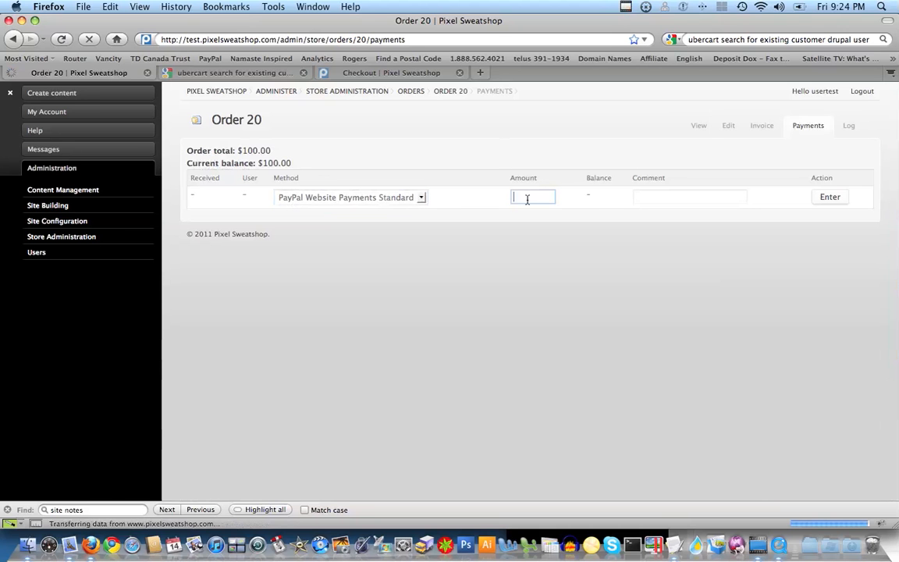
type("1000")
key("BackSpace")
left_click(670, 198)
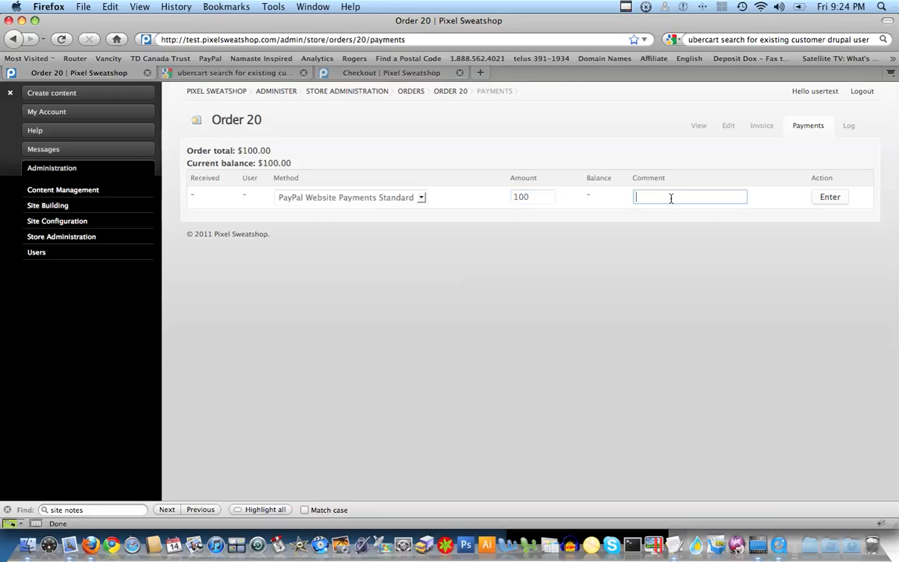
type("Paypal")
left_click(839, 202)
left_click(839, 201)
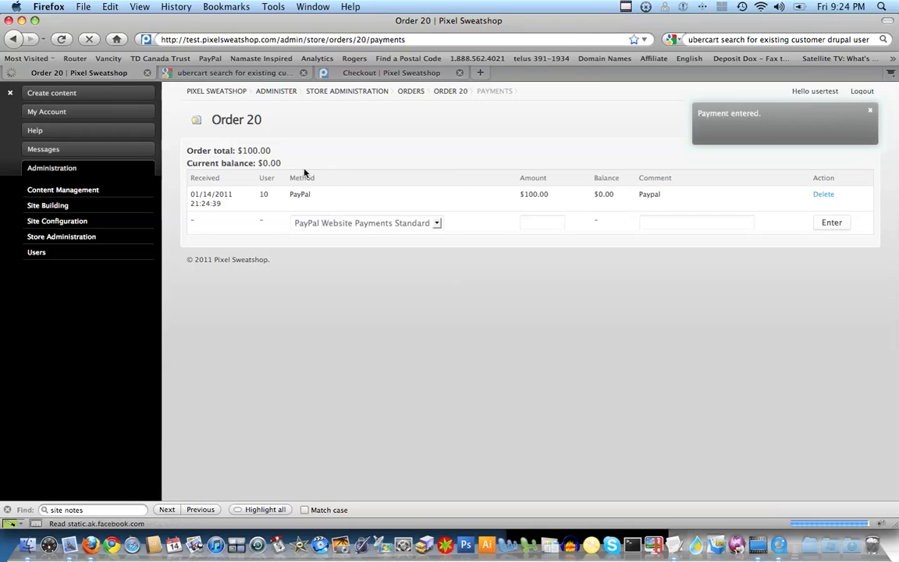
left_click_drag(223, 204, 189, 193)
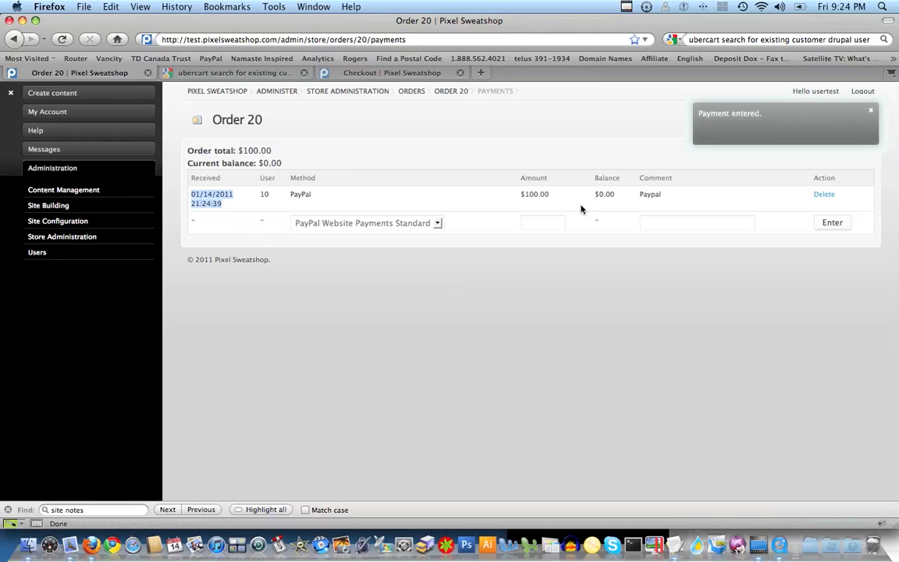
left_click(868, 112)
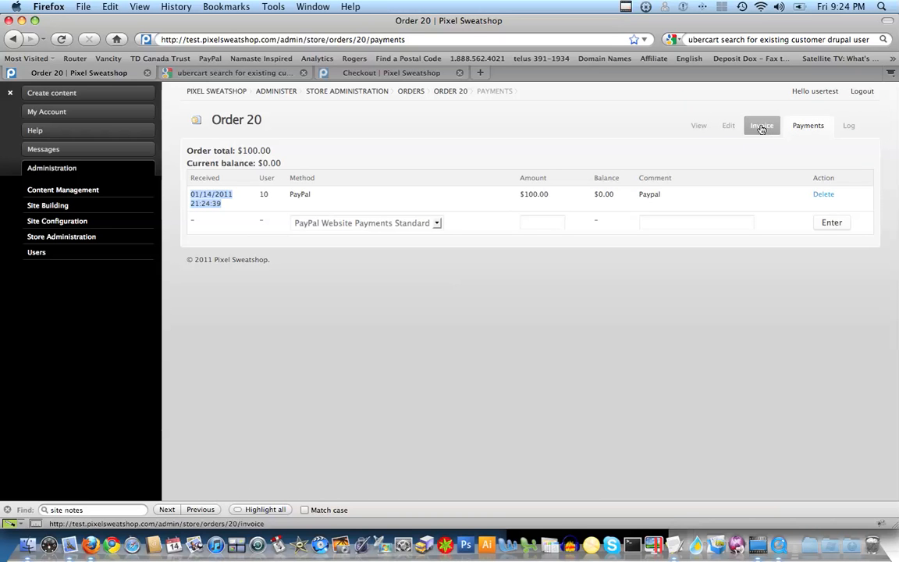
Step: Look over order 20's invoice, then return to its overview with the $0.00 balance
left_click(761, 128)
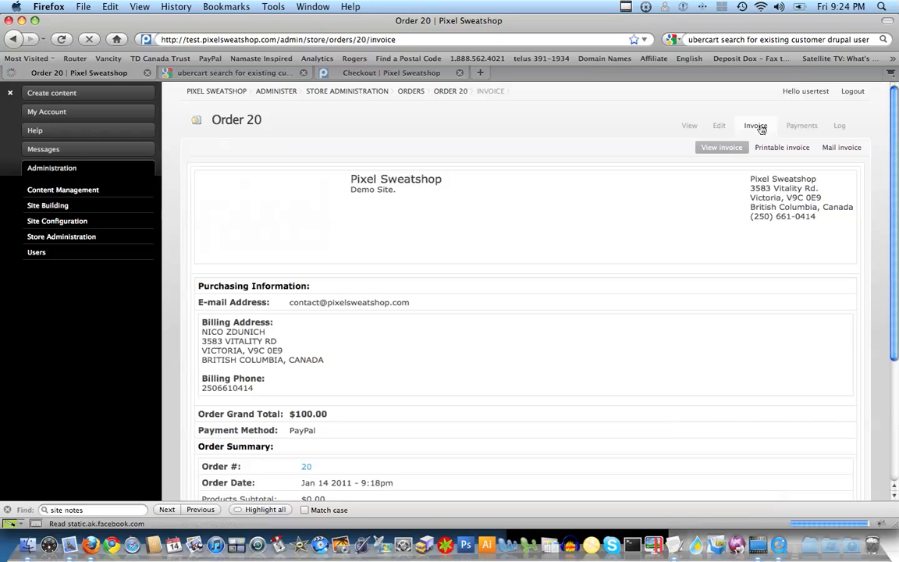
scroll(897, 229, "down", 3)
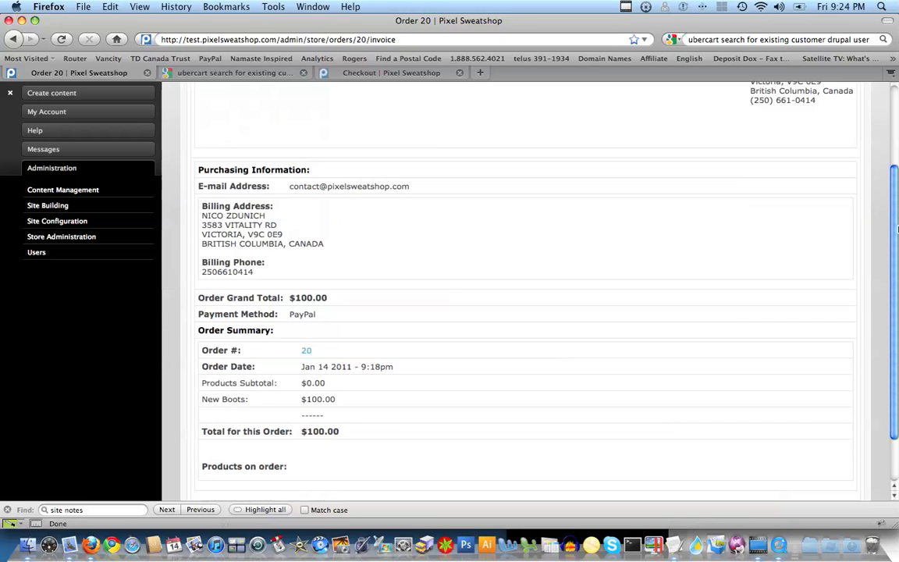
scroll(897, 229, "up", 3)
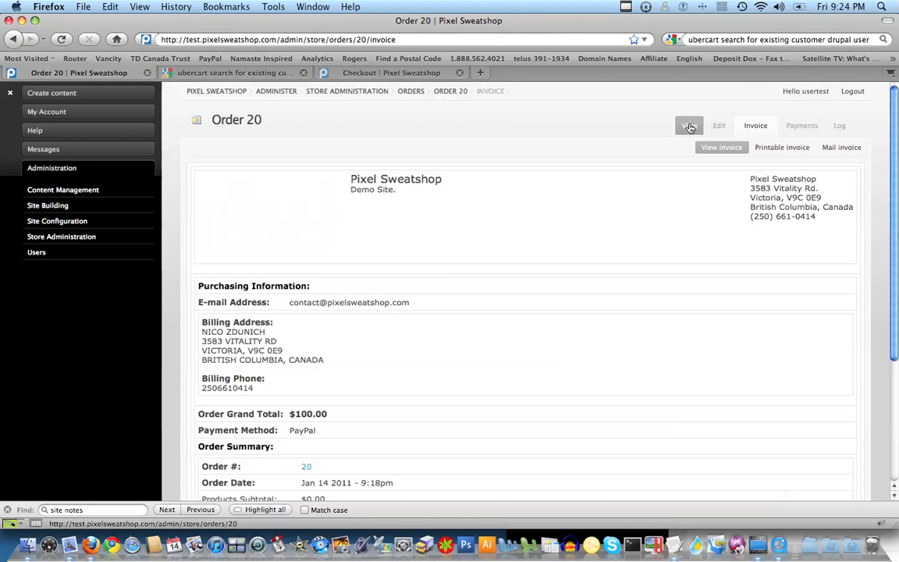
left_click(690, 127)
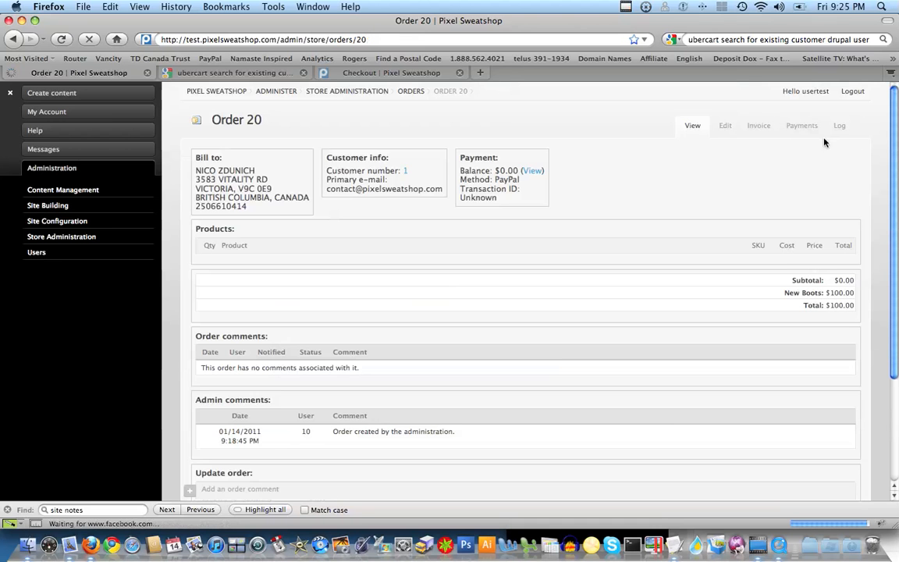
scroll(781, 258, "down", 5)
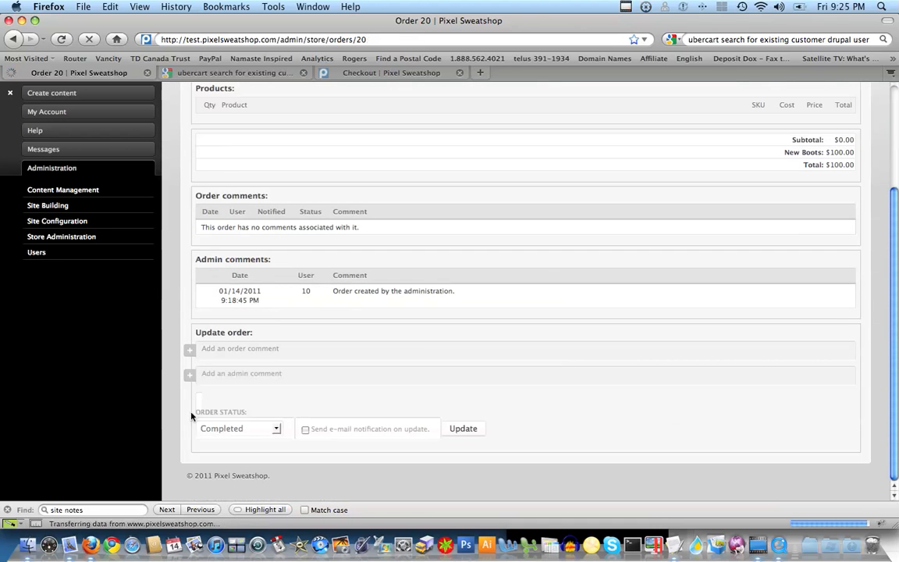
Step: Mark order 20 Completed with customer notification and the comment 'Paypal Accepted. Thank you.'
left_click(306, 431)
left_click(464, 430)
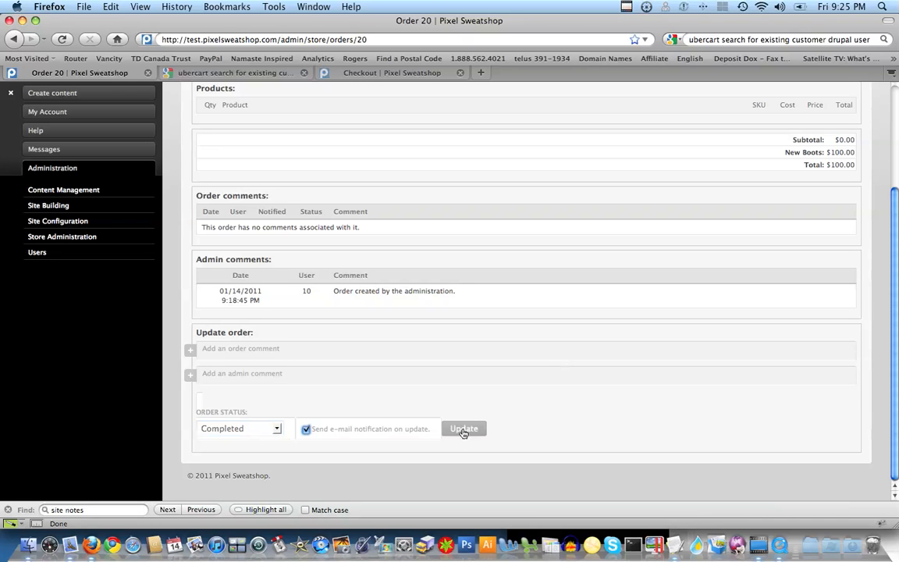
left_click(215, 350)
left_click(242, 382)
type("Paypal Accepted. Thank you.")
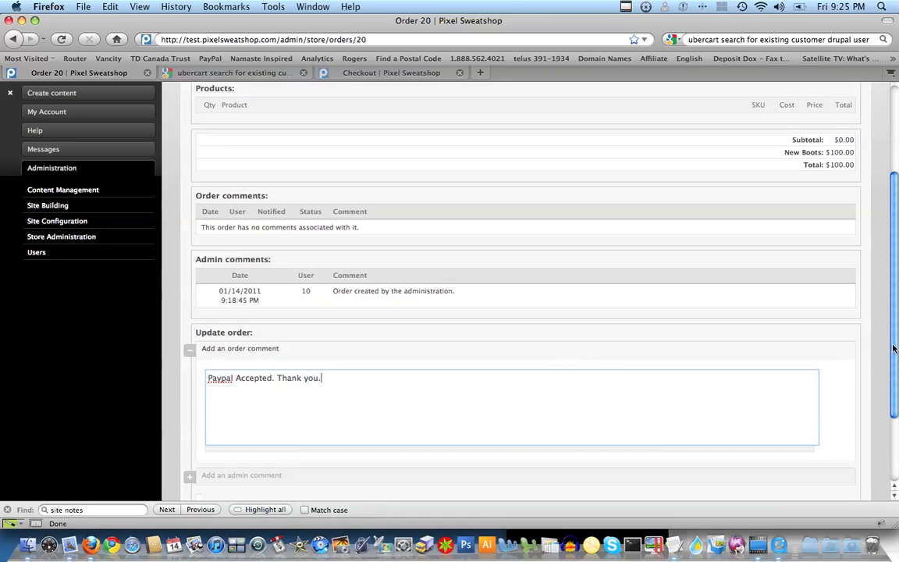
scroll(896, 390, "down", 3)
left_click(462, 429)
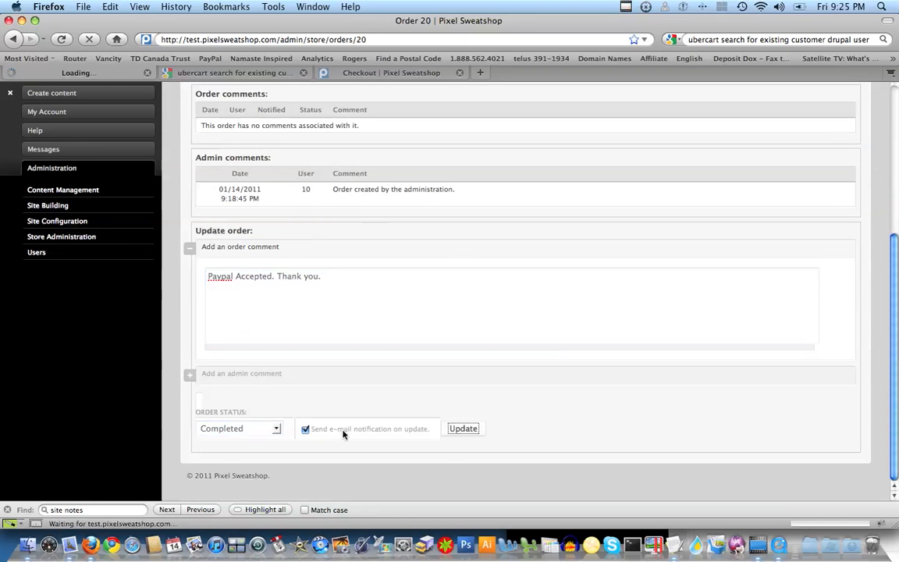
left_click(416, 296)
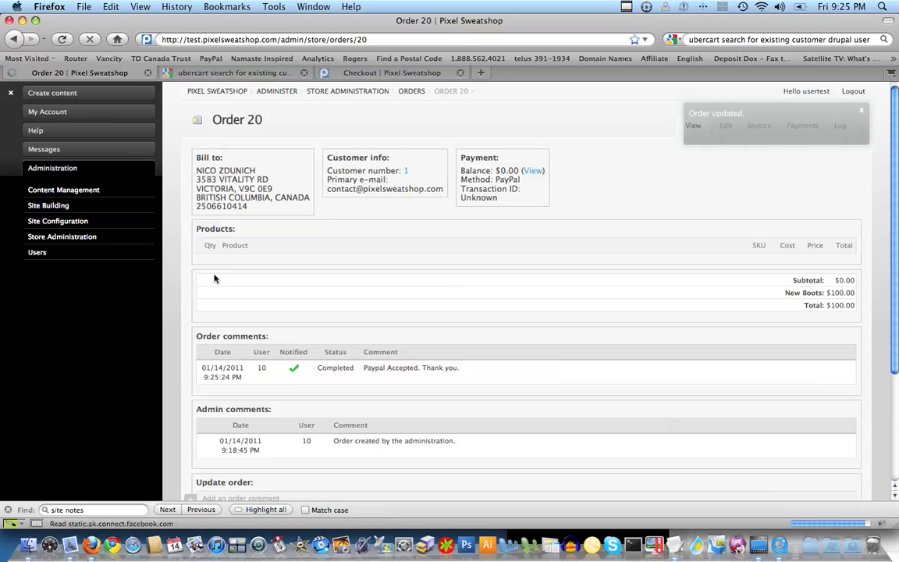
left_click_drag(897, 209, 896, 404)
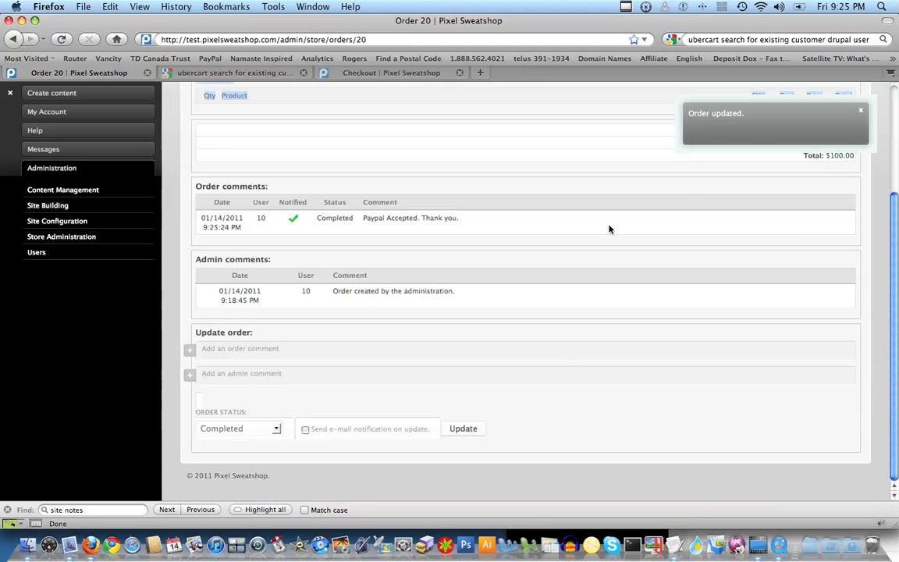
left_click(78, 544)
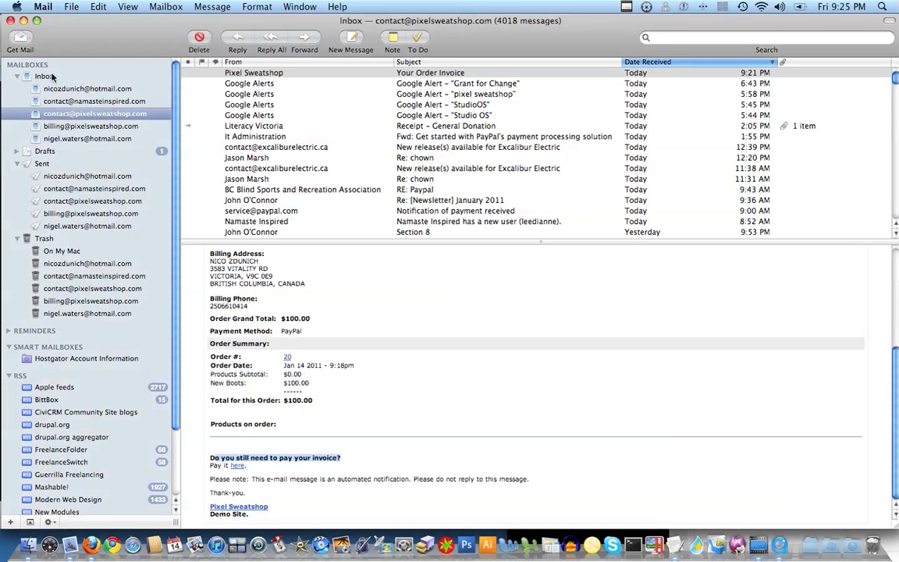
Step: Fetch new mail and read the 'Order #20 Update' email confirming Completed status
left_click(26, 43)
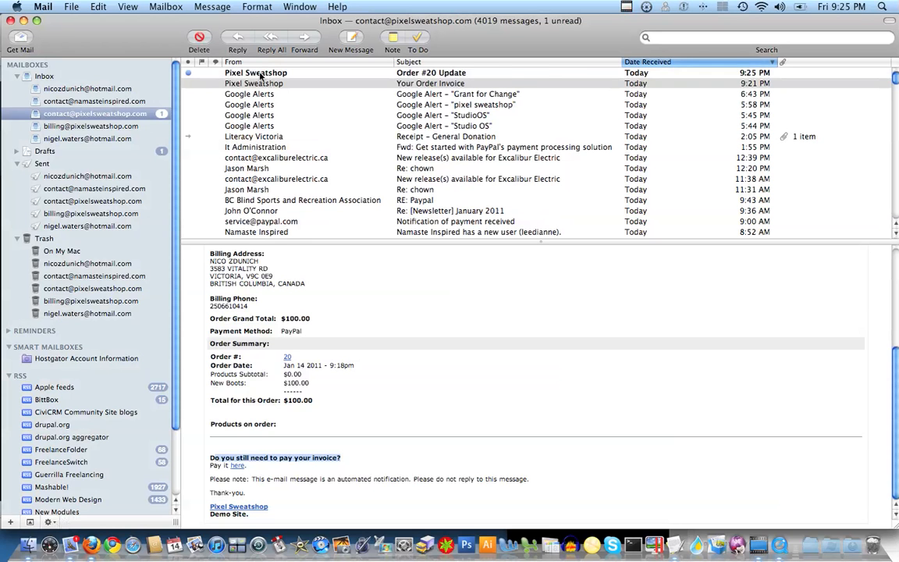
left_click(237, 72)
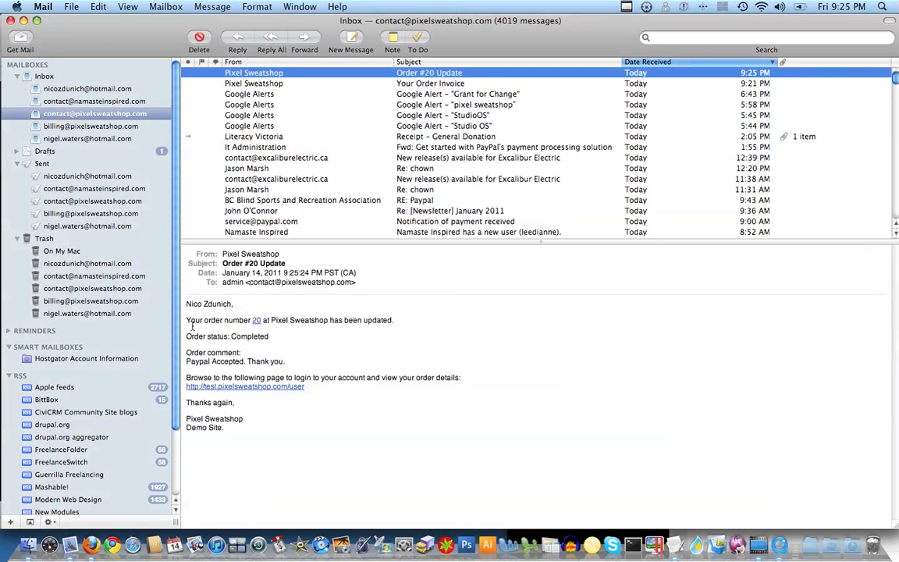
left_click_drag(197, 322, 383, 332)
left_click(309, 346)
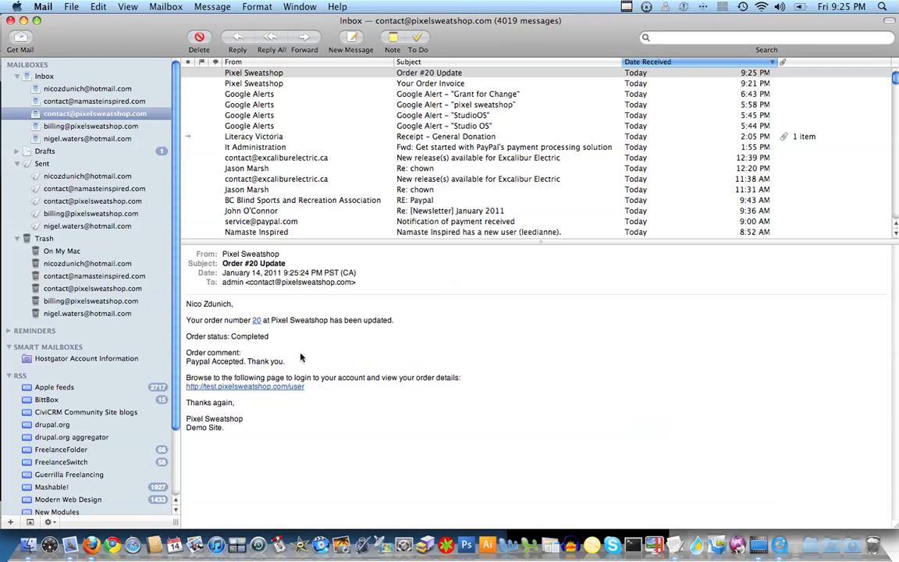
left_click(89, 546)
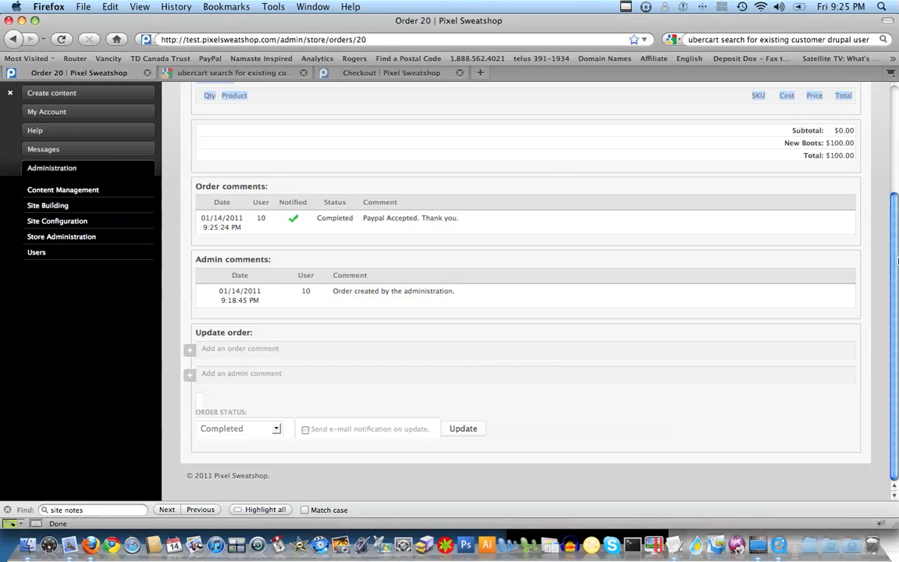
Step: Scroll to the top of order 20's page showing the $0.00 balance and Completed comment
left_click_drag(896, 261, 897, 125)
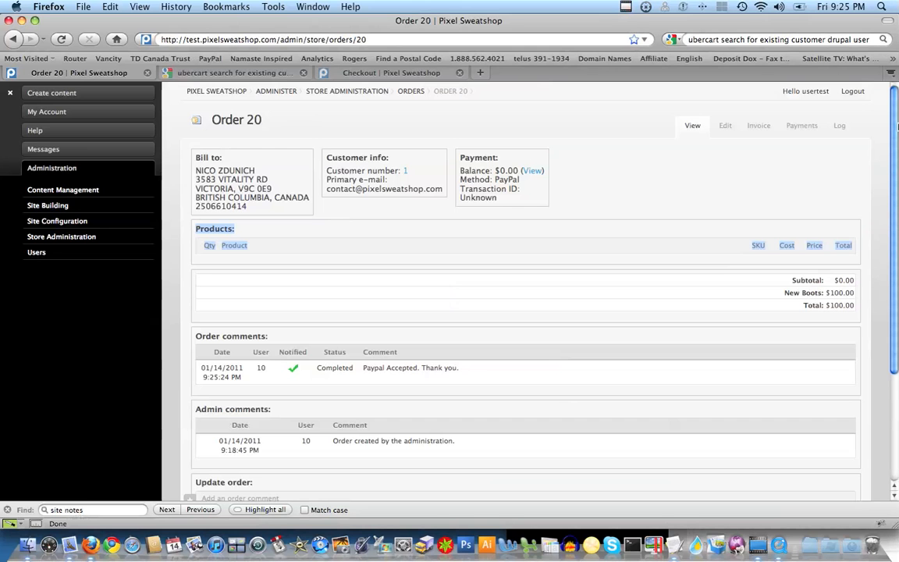